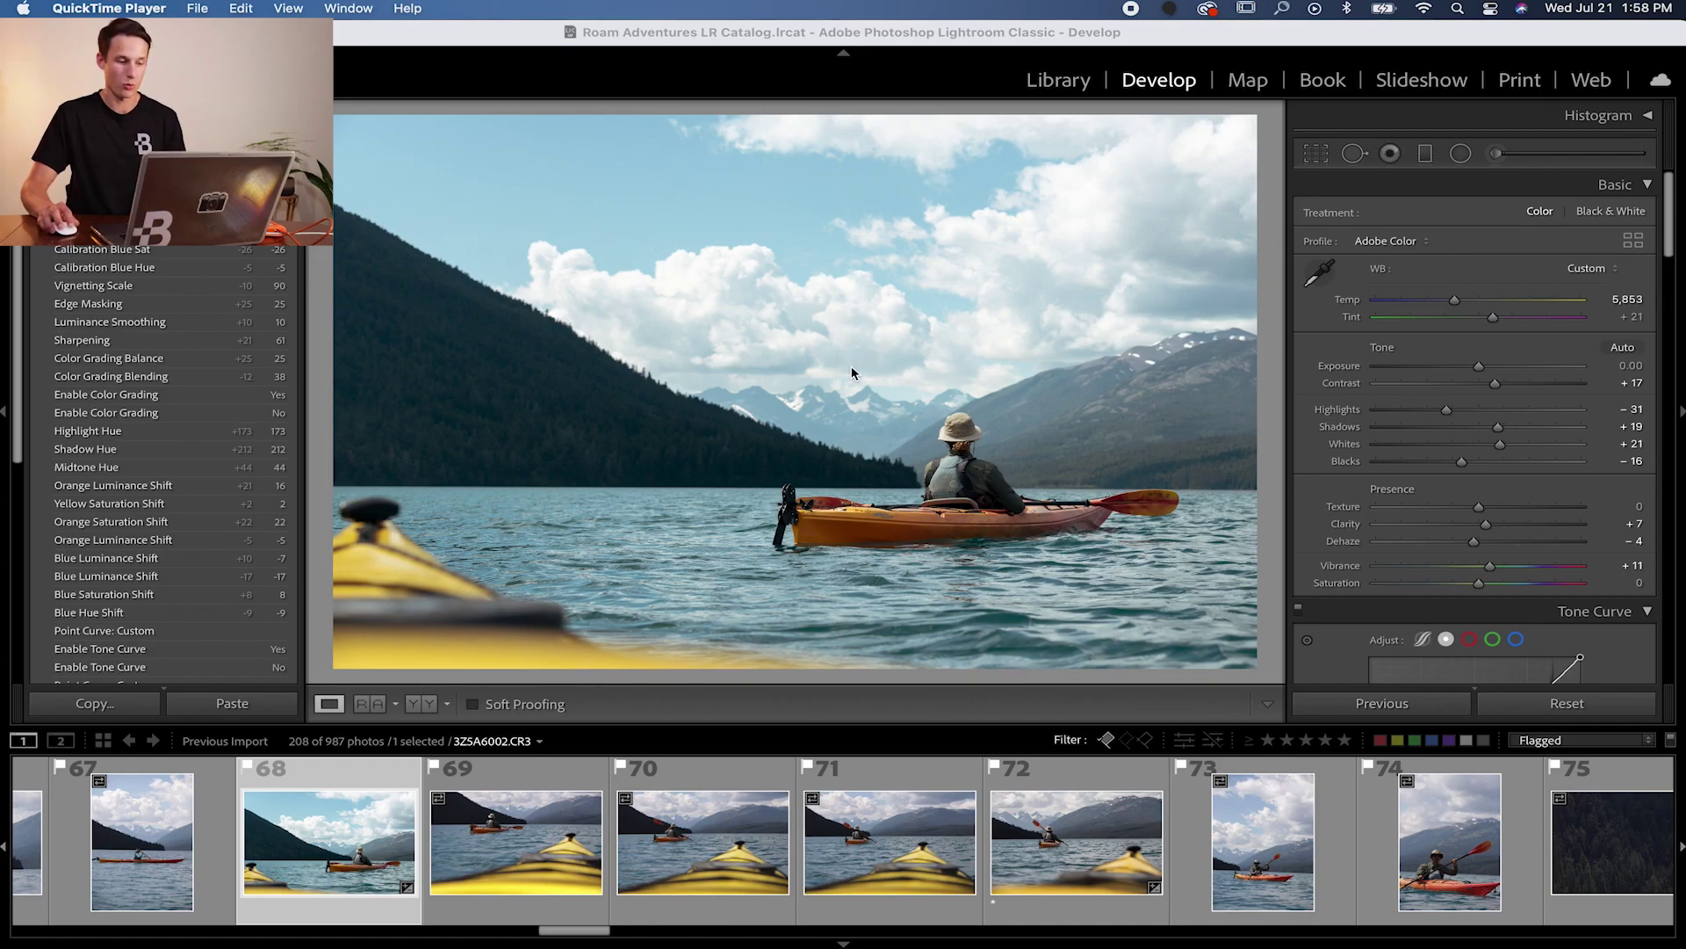
Compare photo 68 in top/bottom before-and-after view, then select photos 68 through 74.
click(431, 709)
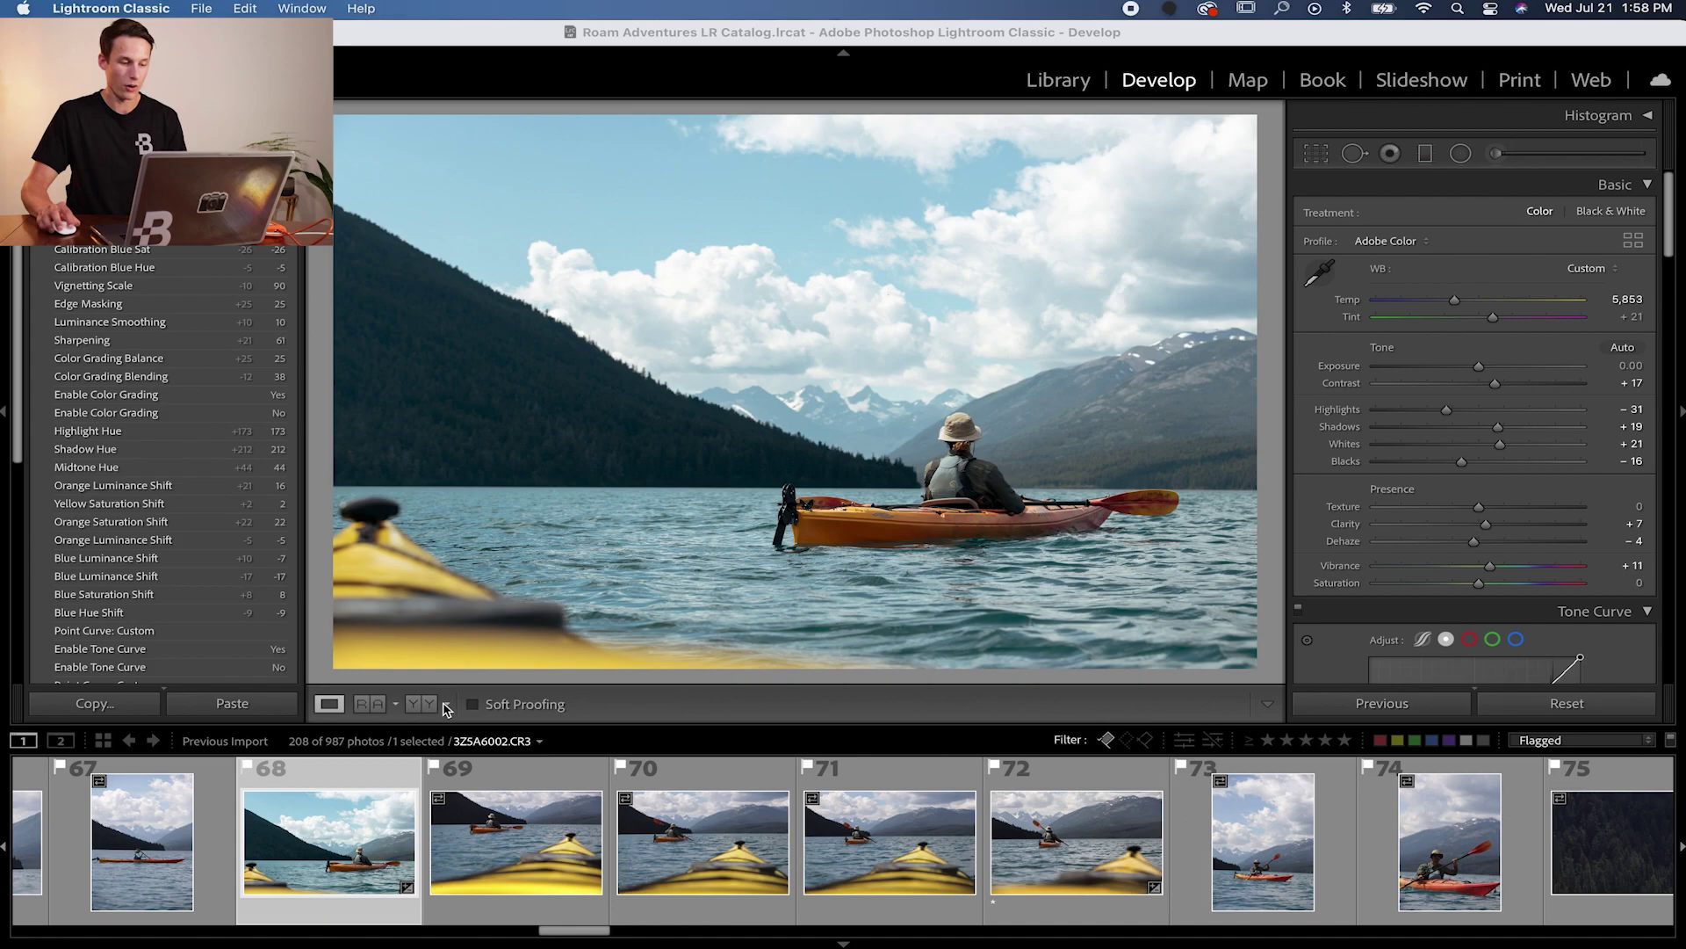
click(518, 762)
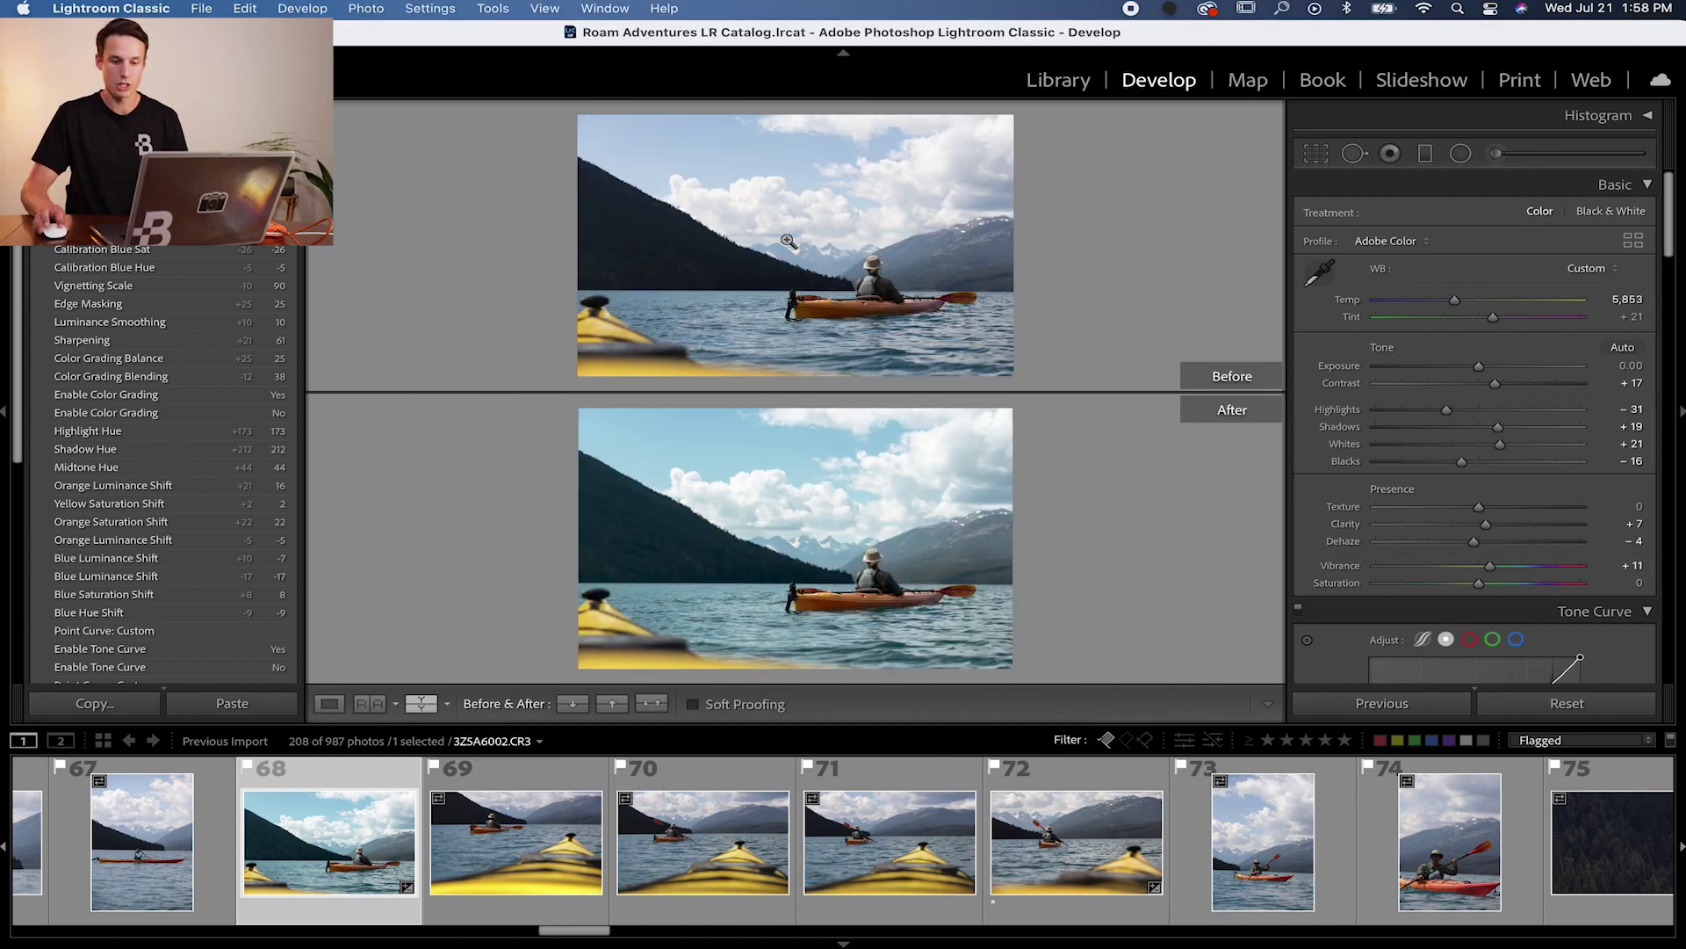
key(super+2)
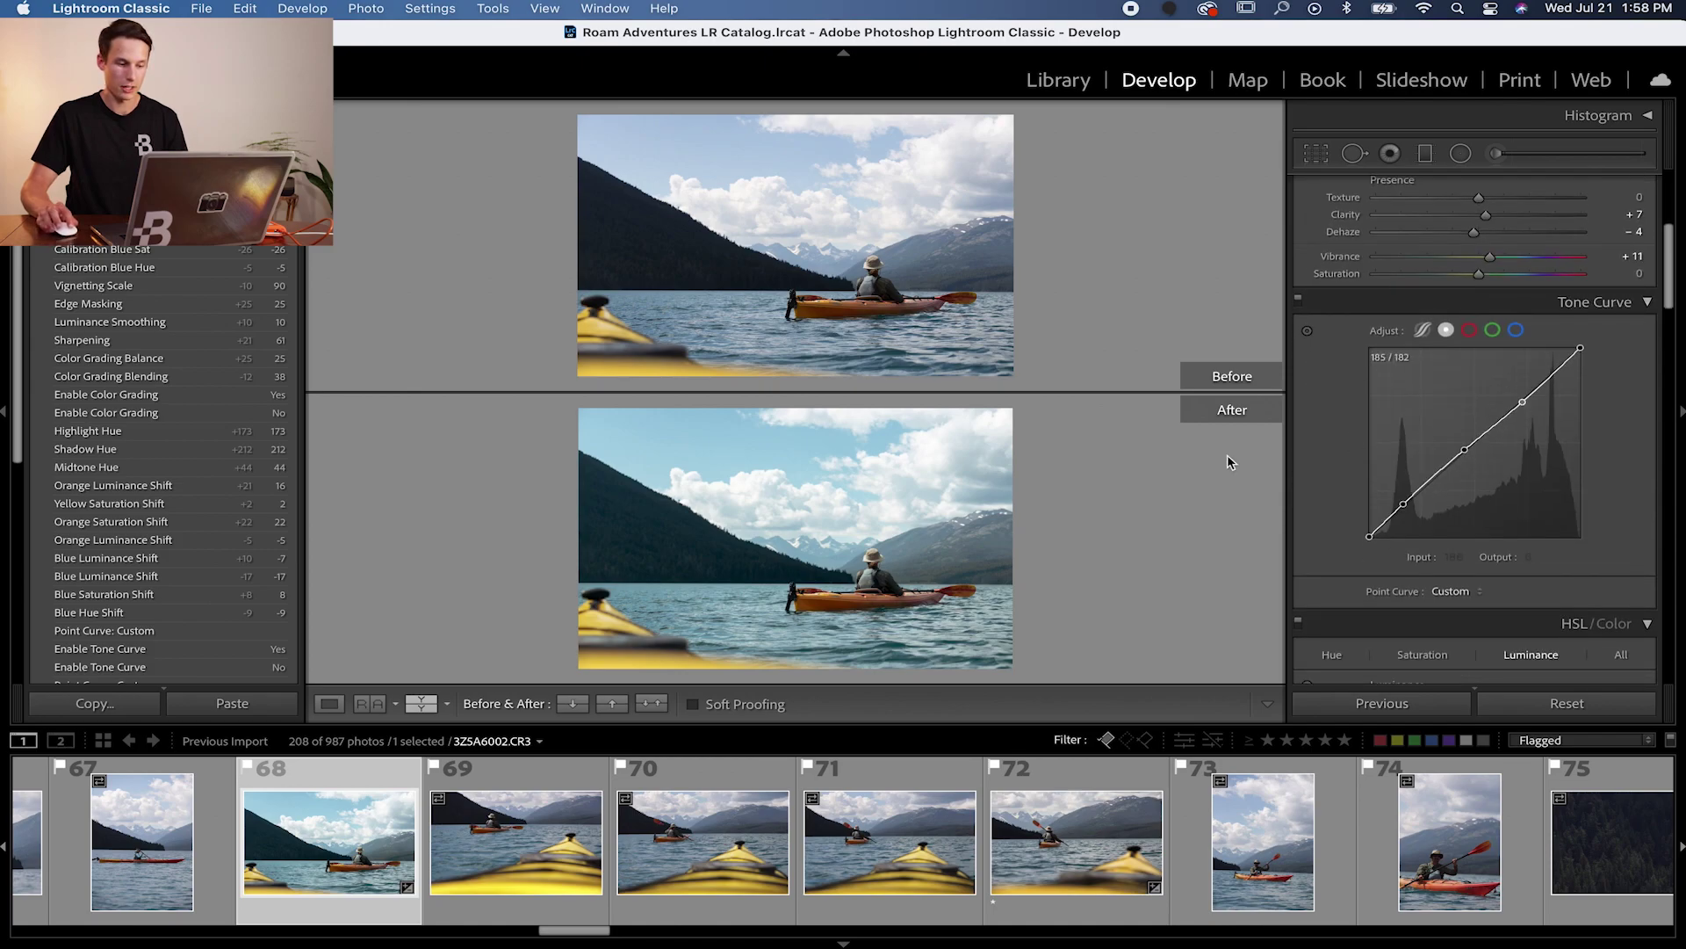
key(y)
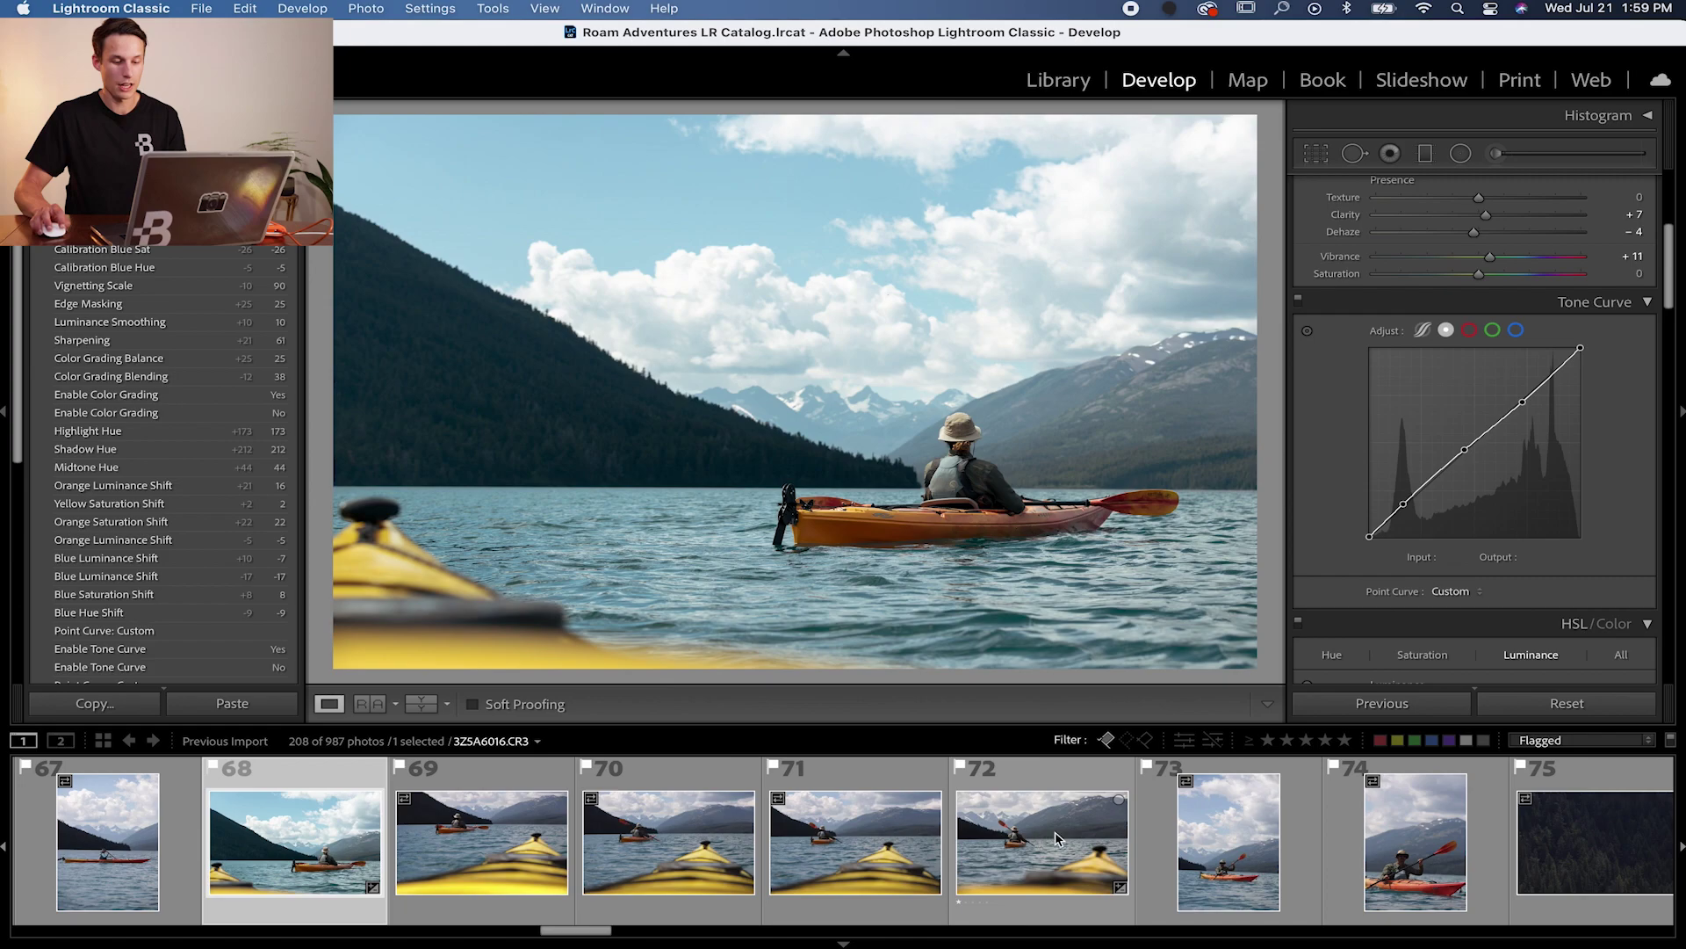
shift+click(1400, 821)
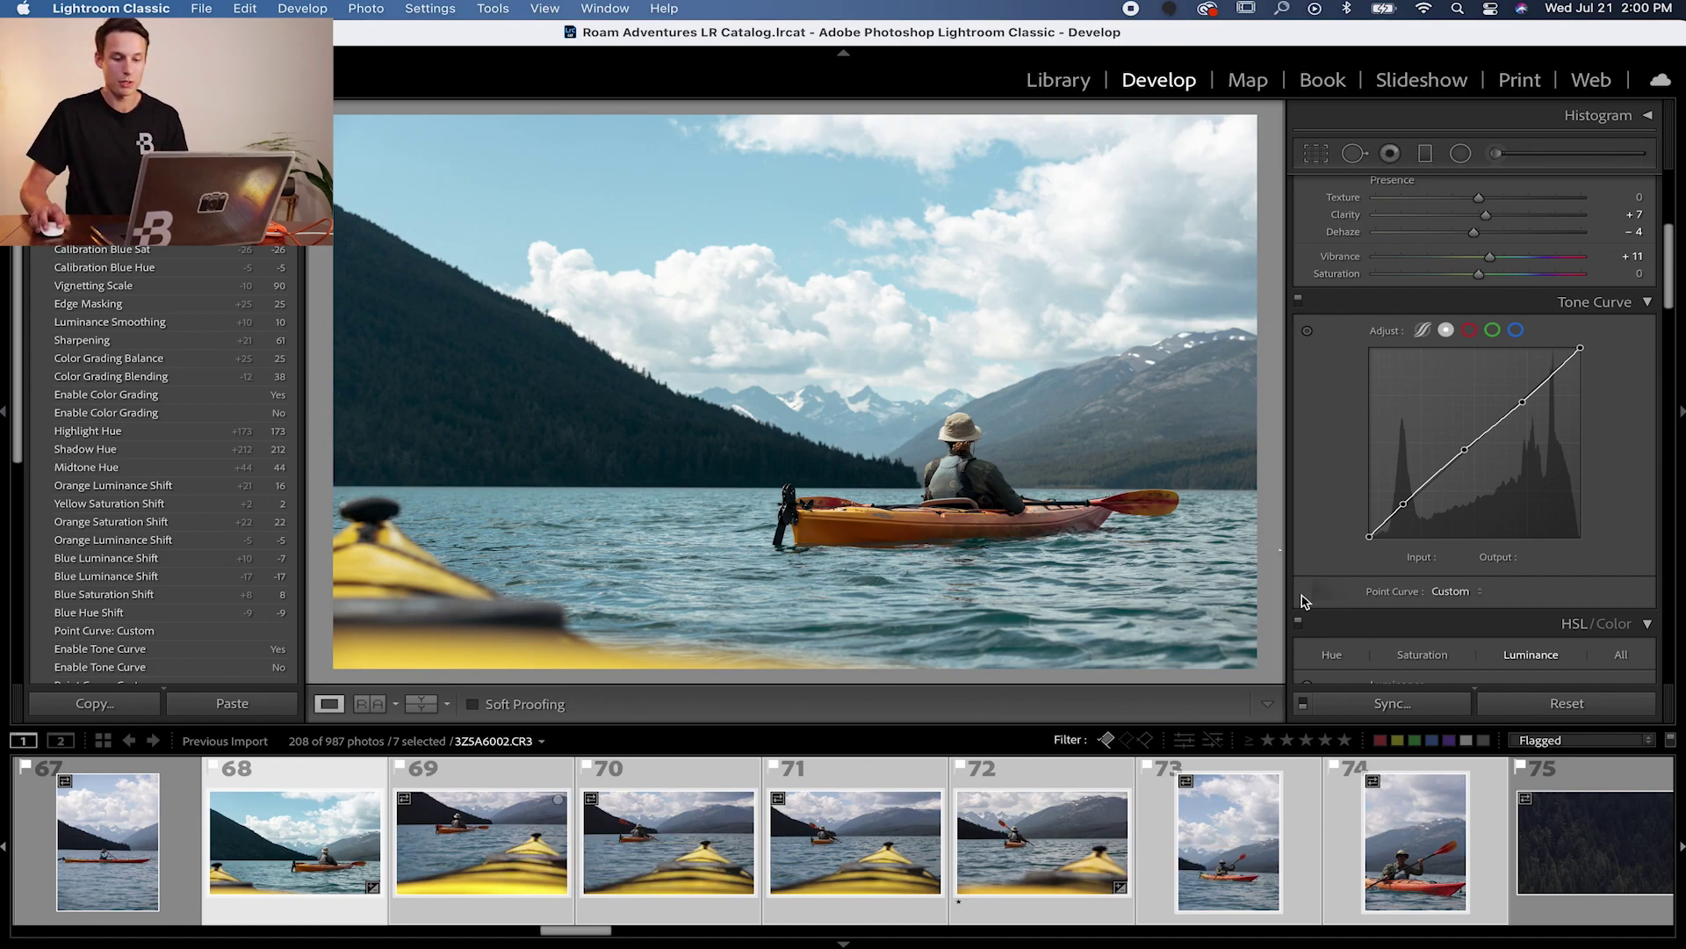
Synchronize photo 68's settings to photos 69–74 with all checked except Spot Removal, Crop, Local Adjustments.
click(1378, 713)
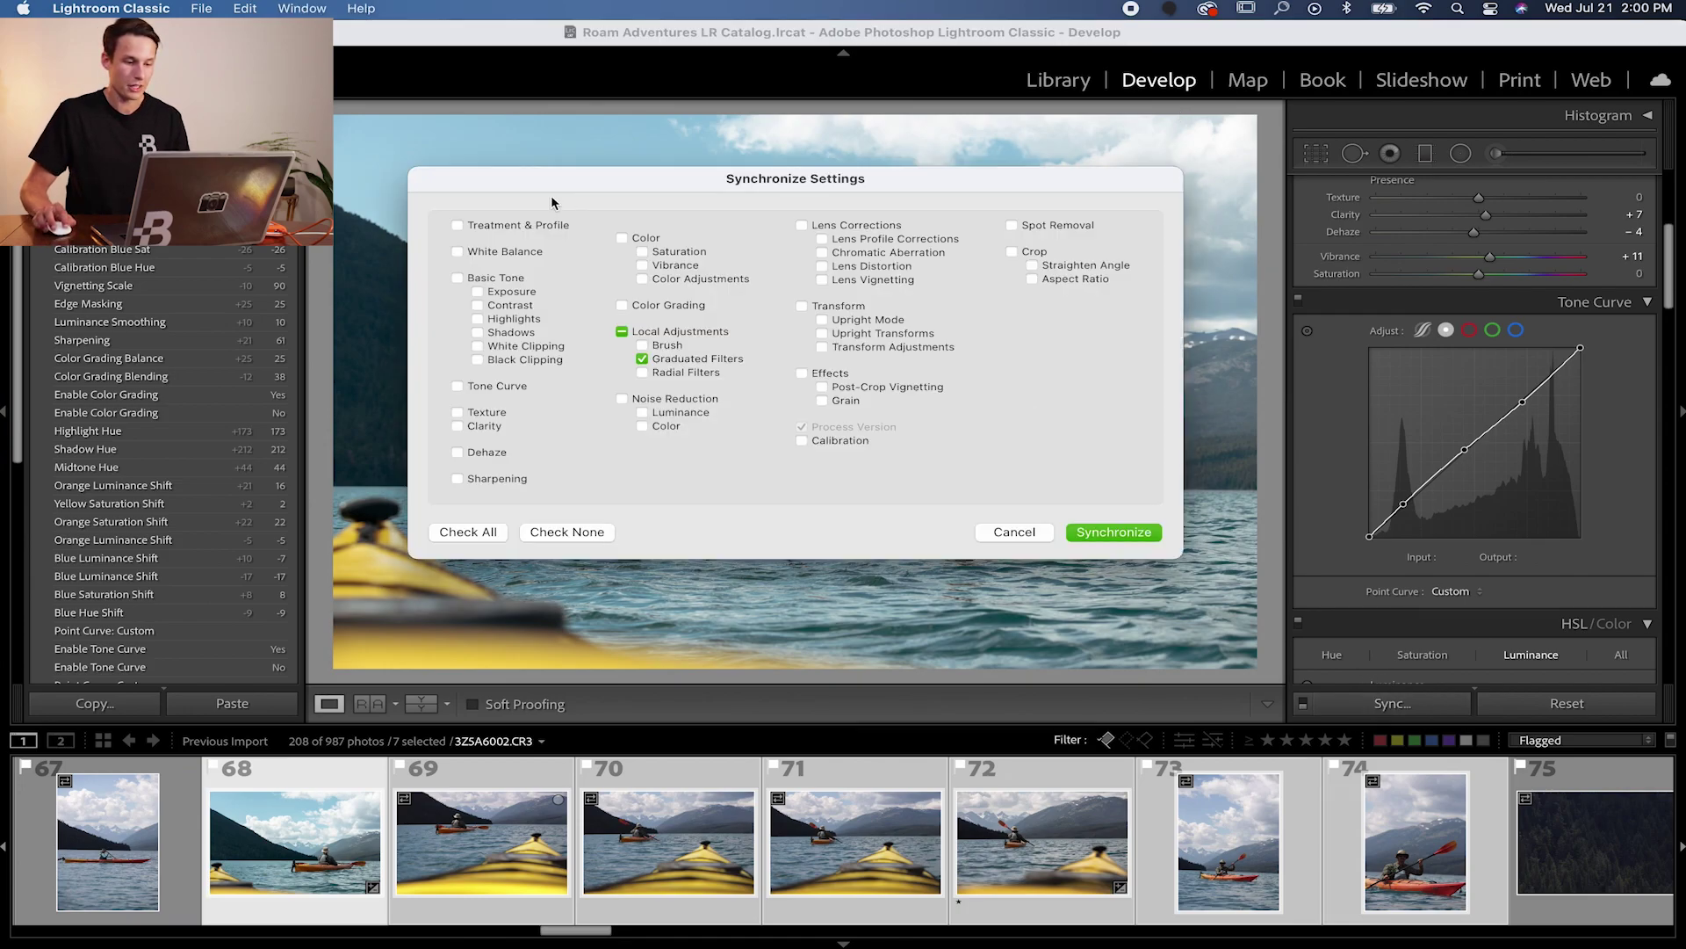
click(474, 532)
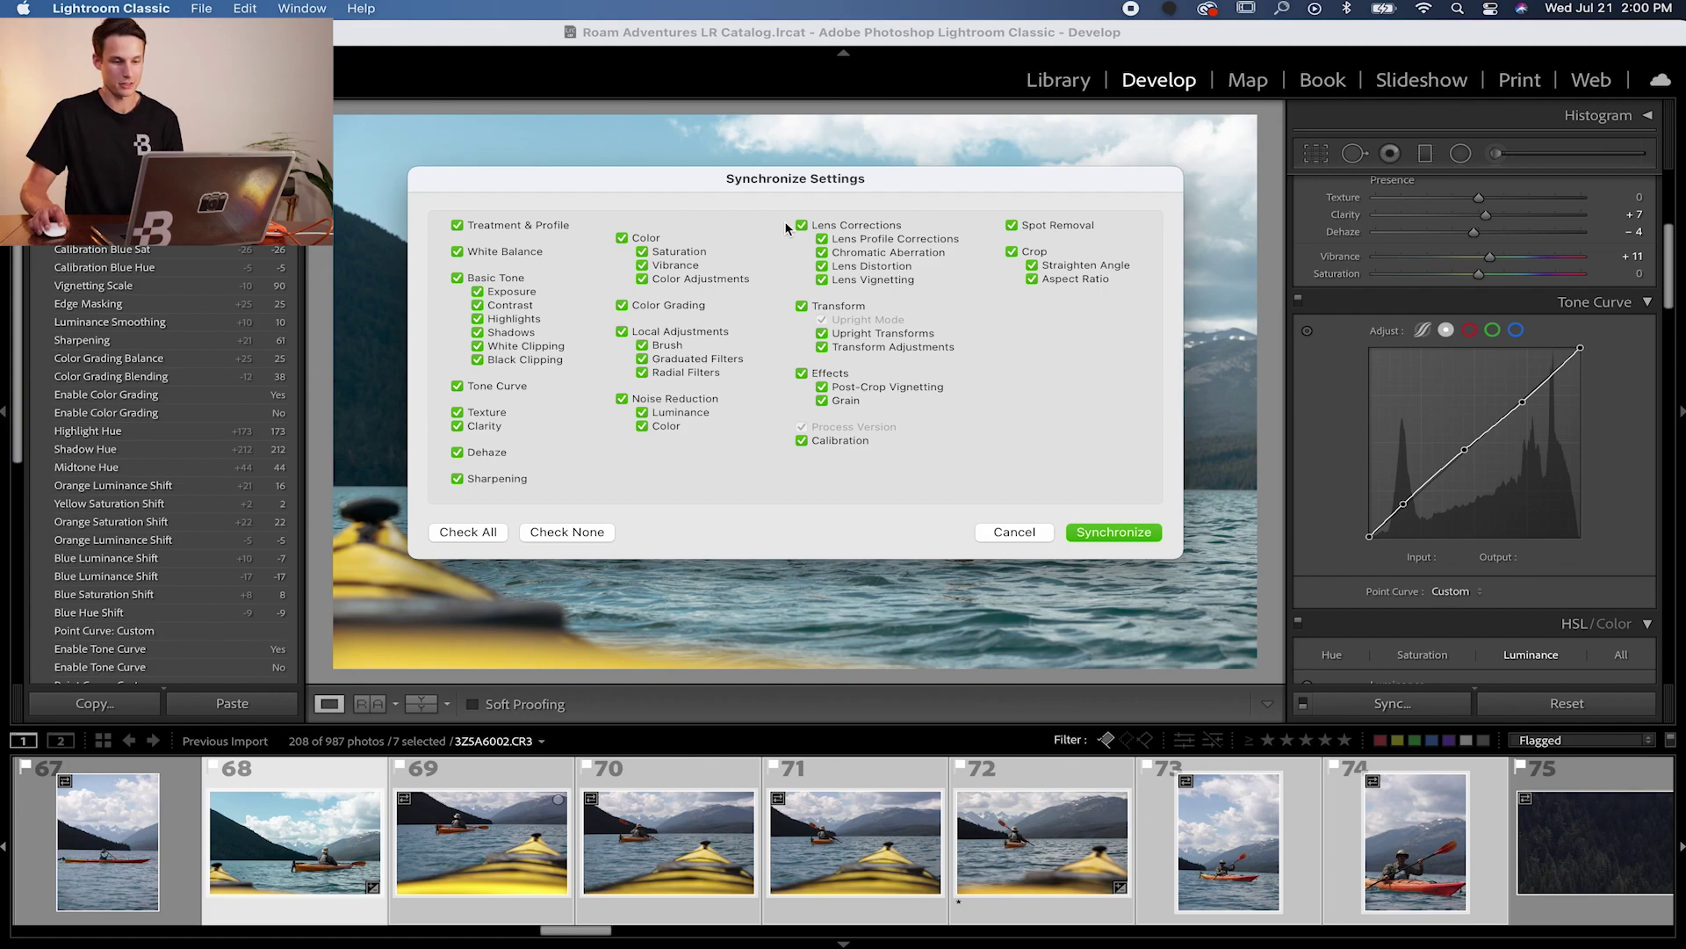
click(1012, 226)
click(1013, 252)
click(623, 332)
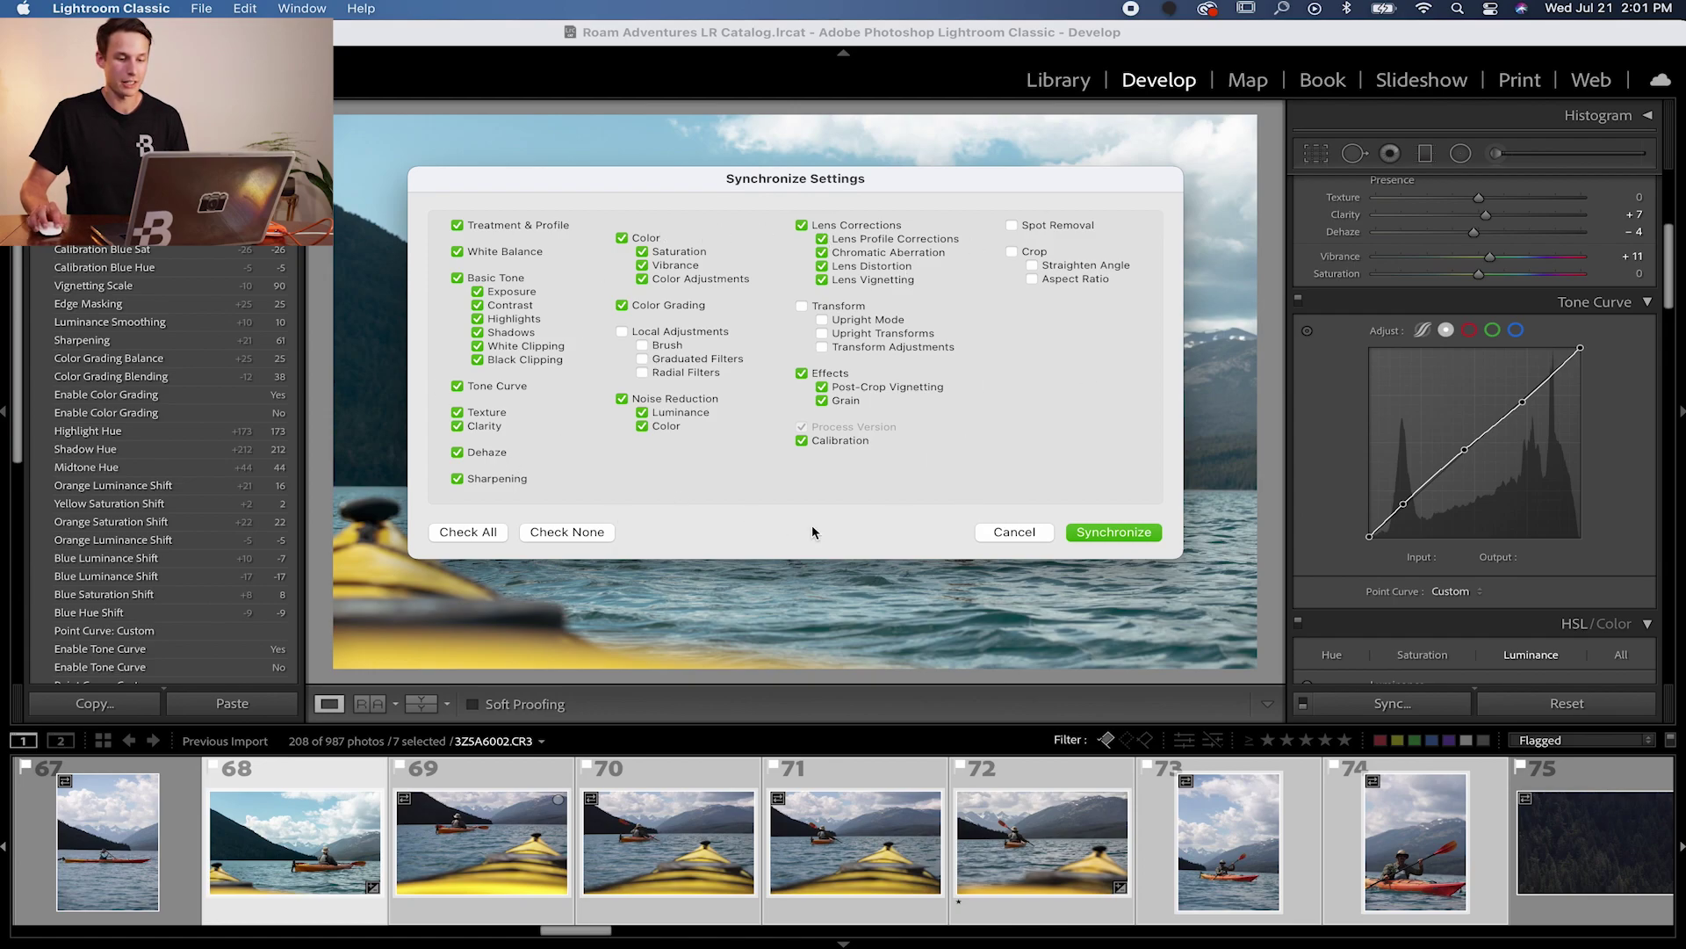
click(1114, 532)
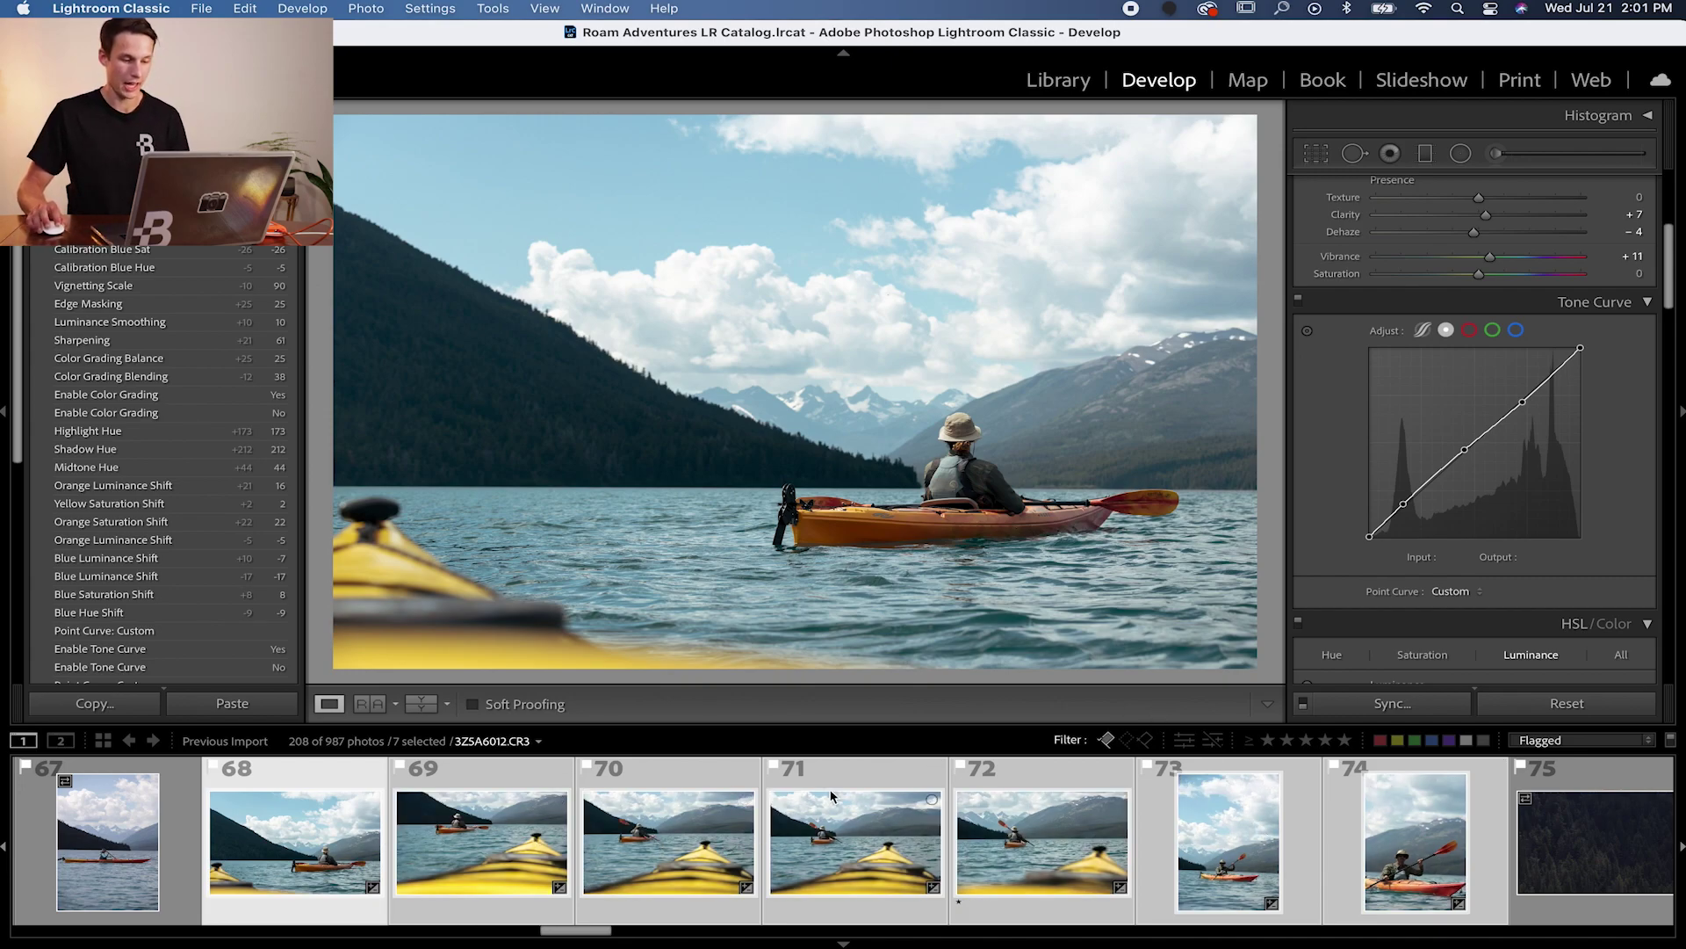
Step through the synced photos 69, 70 and 71 from the filmstrip.
click(488, 800)
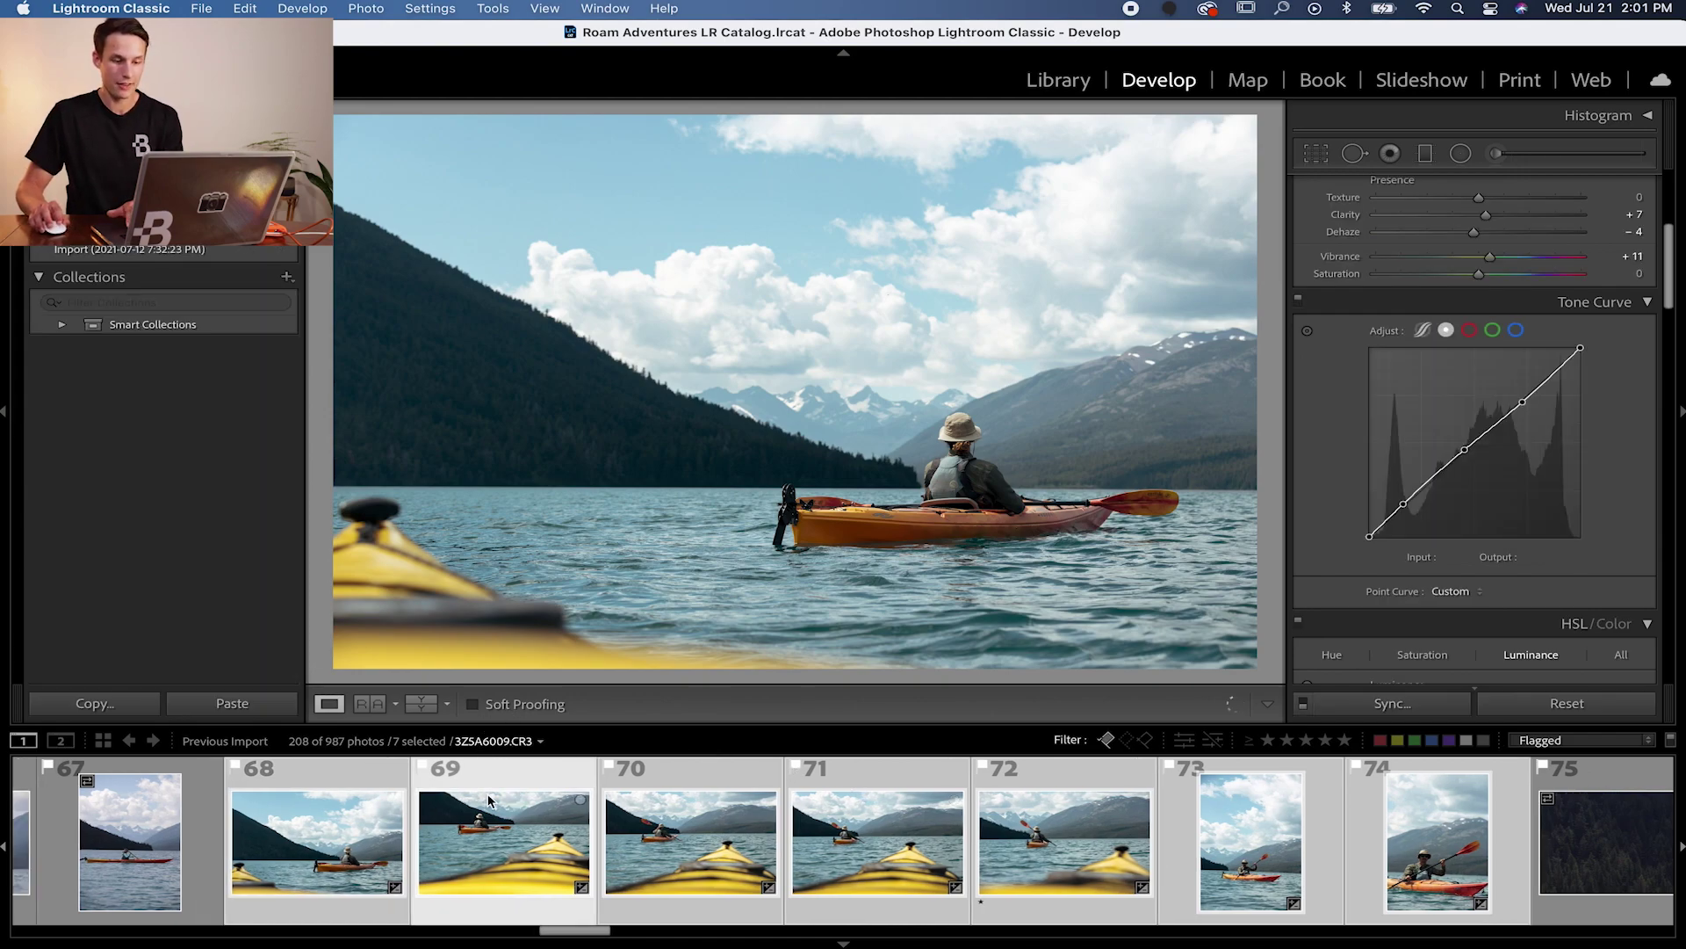
key(Right)
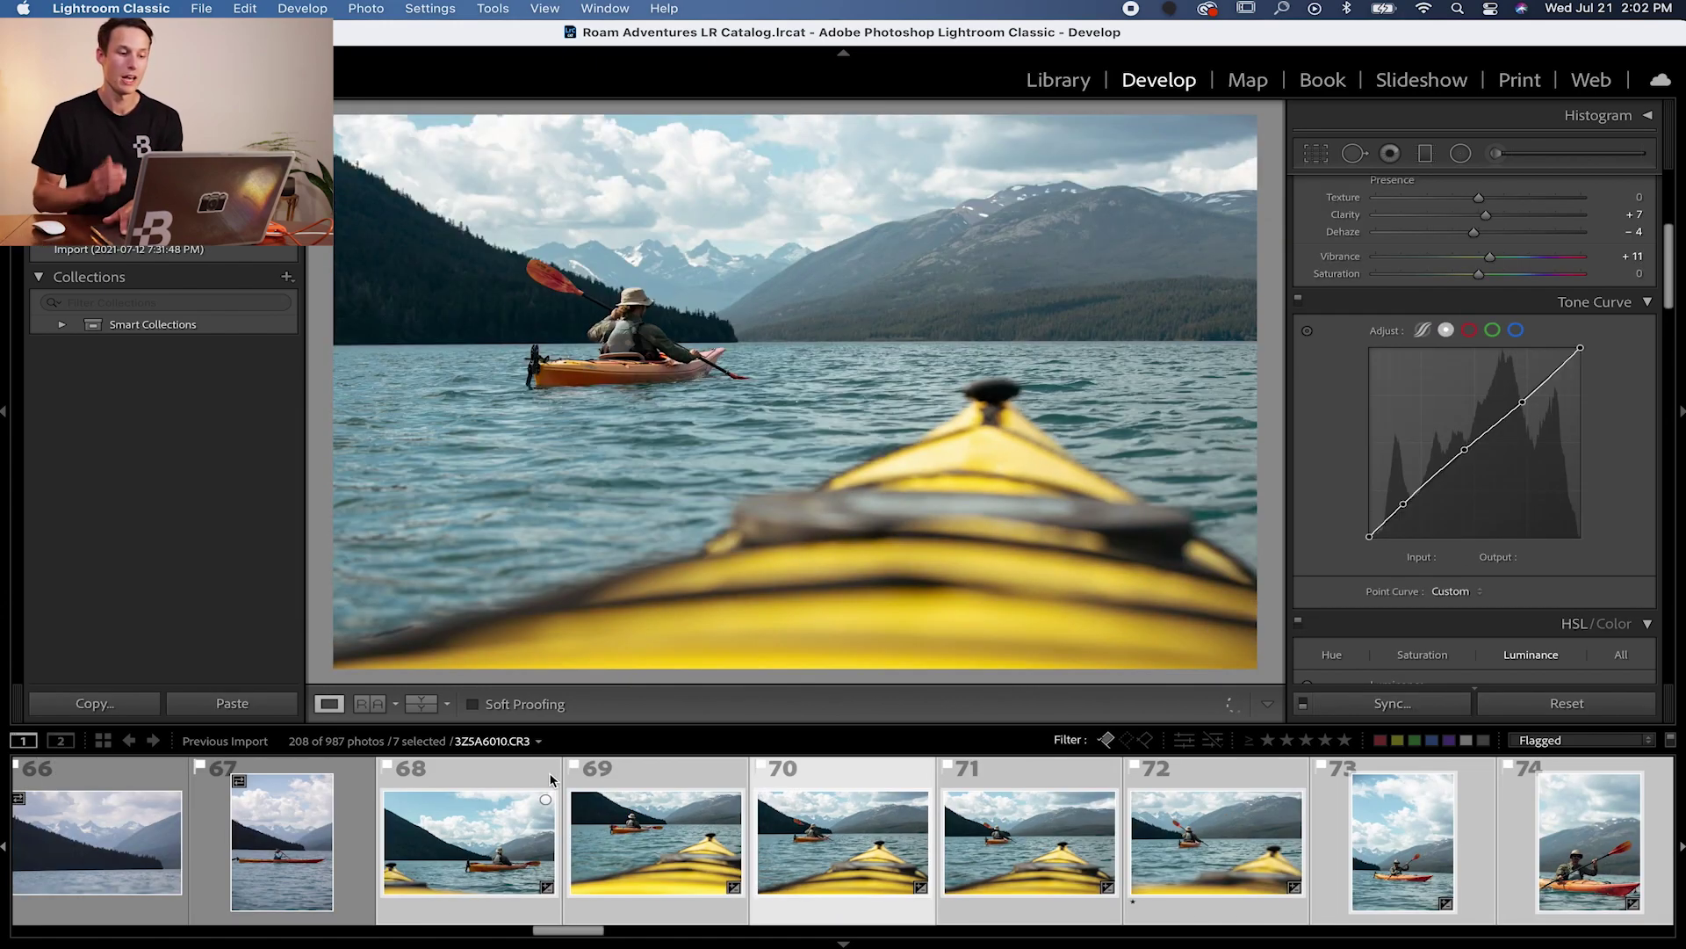
key(Right)
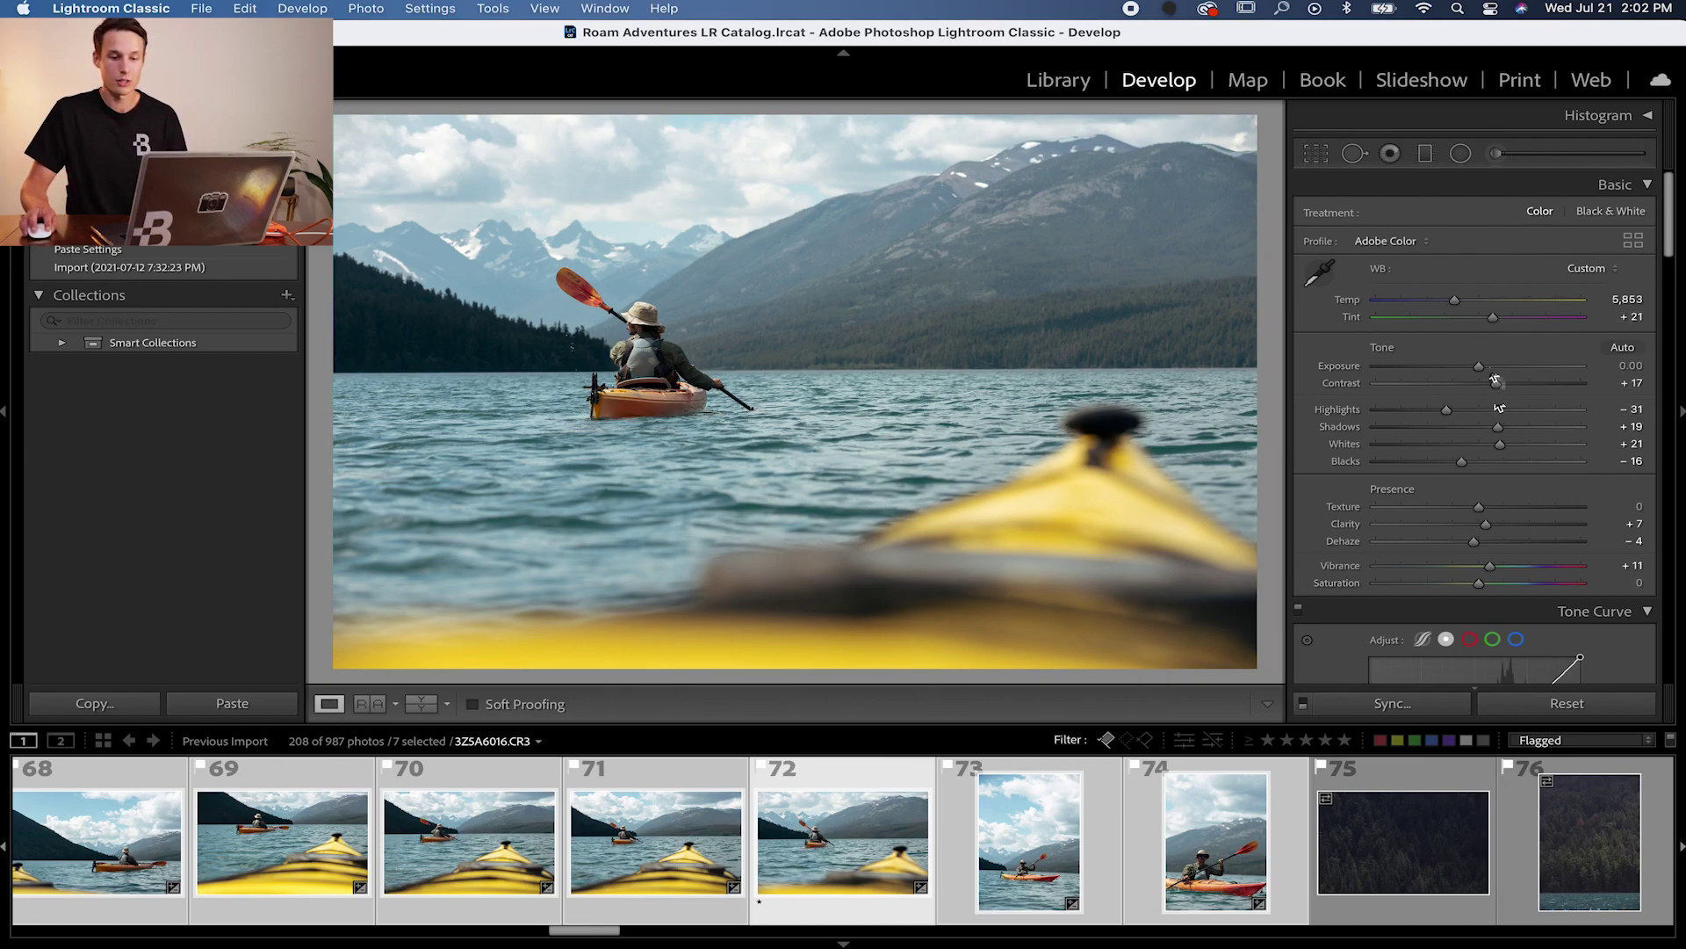
Raise photo 72's Exposure to +0.20 and lift Highlights from −31 to −26.
drag(1481, 371, 1485, 371)
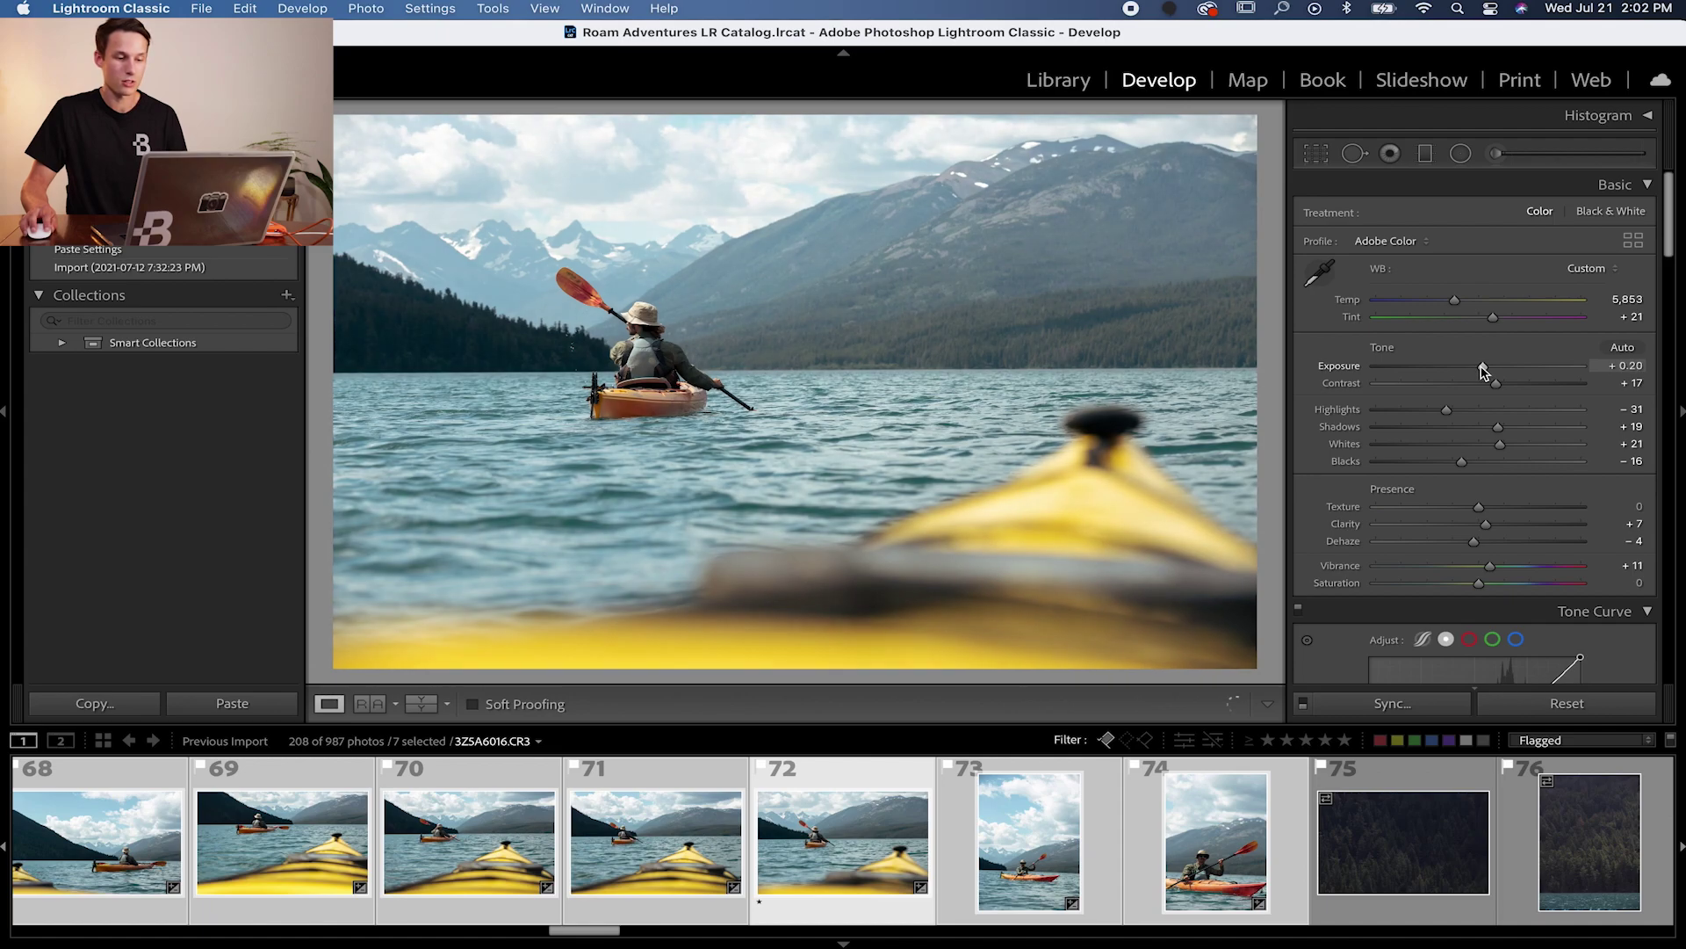
drag(1449, 413, 1505, 389)
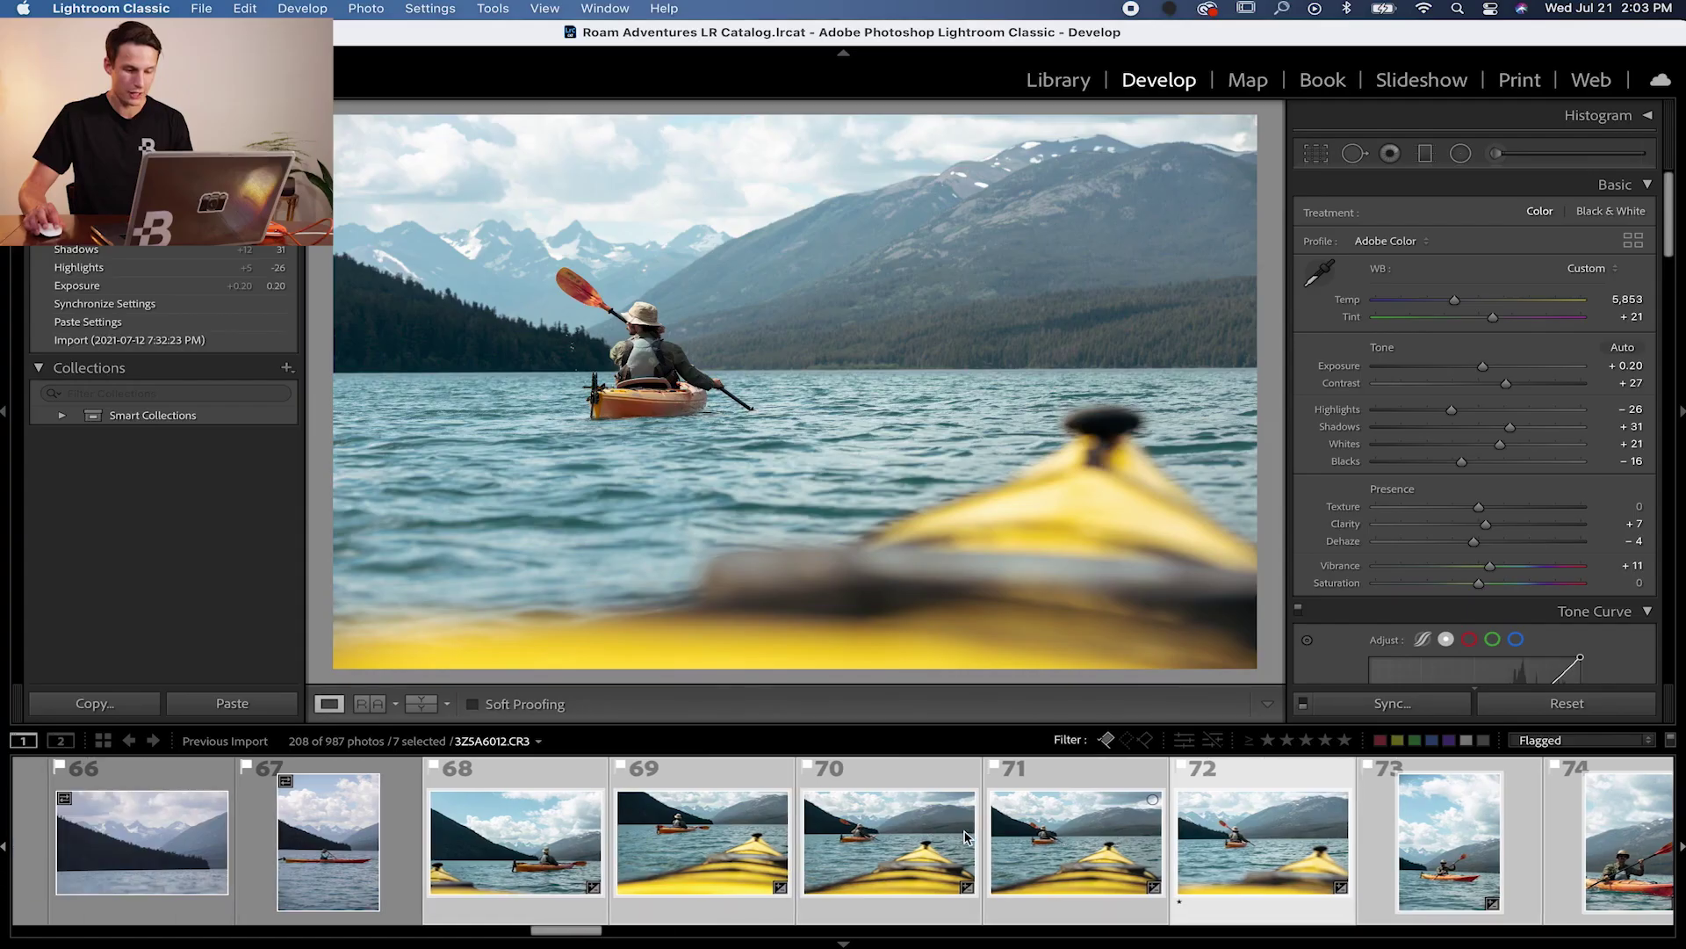
Pick photo 69, then photo 68 alone in the filmstrip.
scroll(808, 857, up, 2)
click(808, 856)
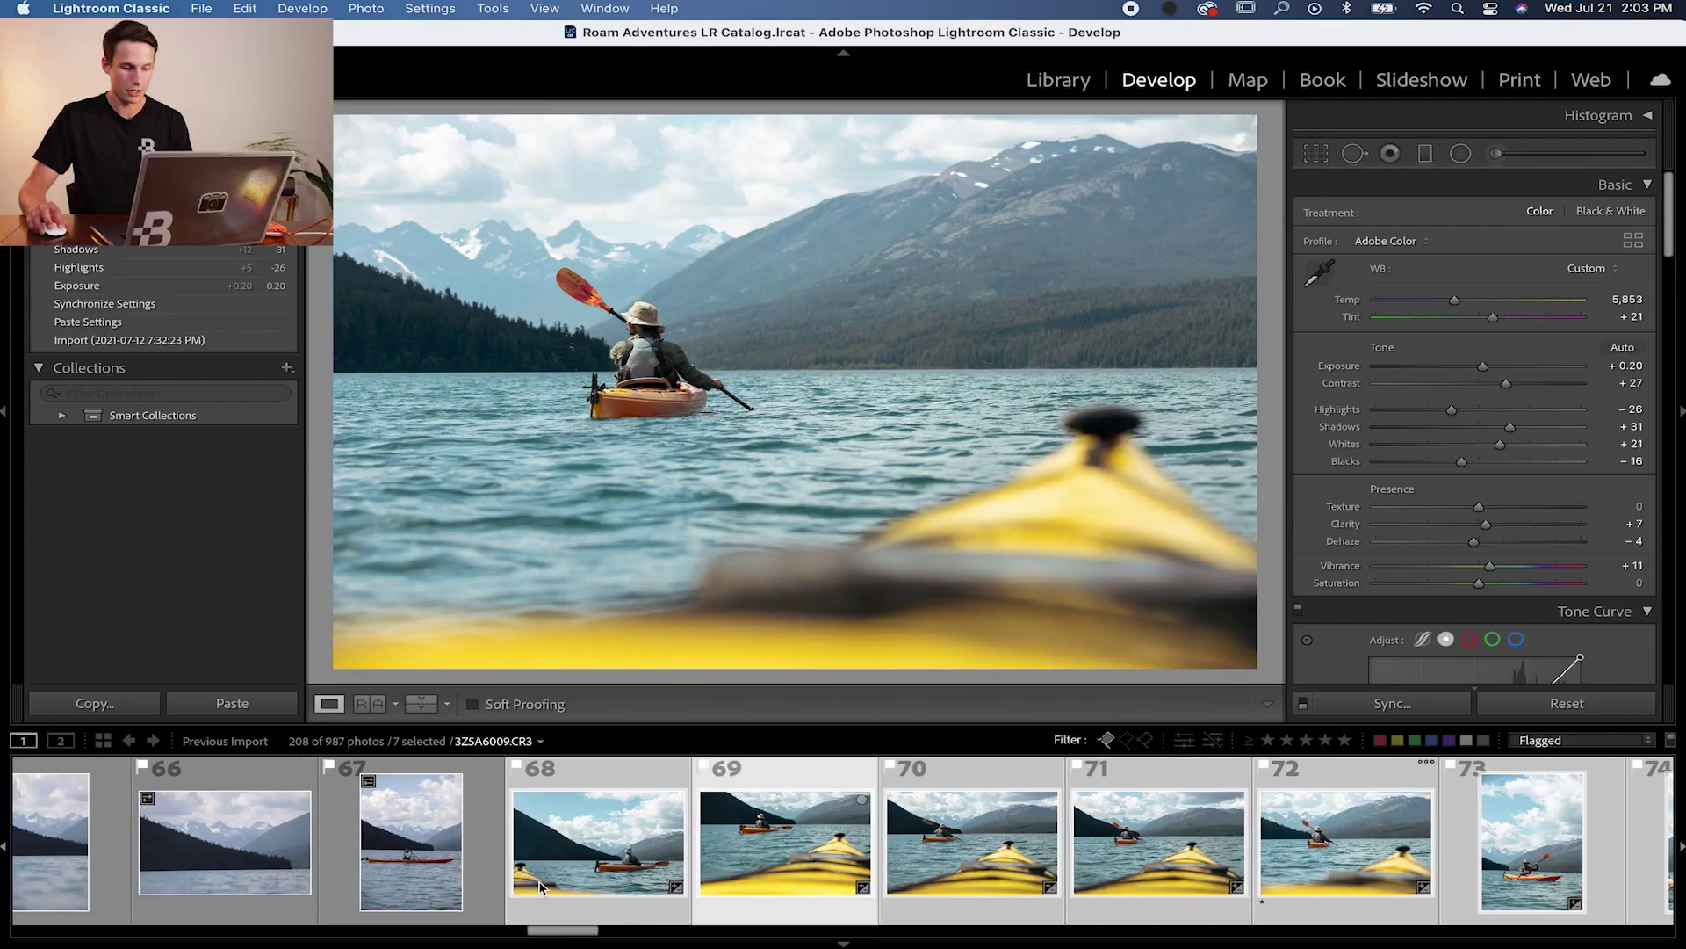
click(588, 810)
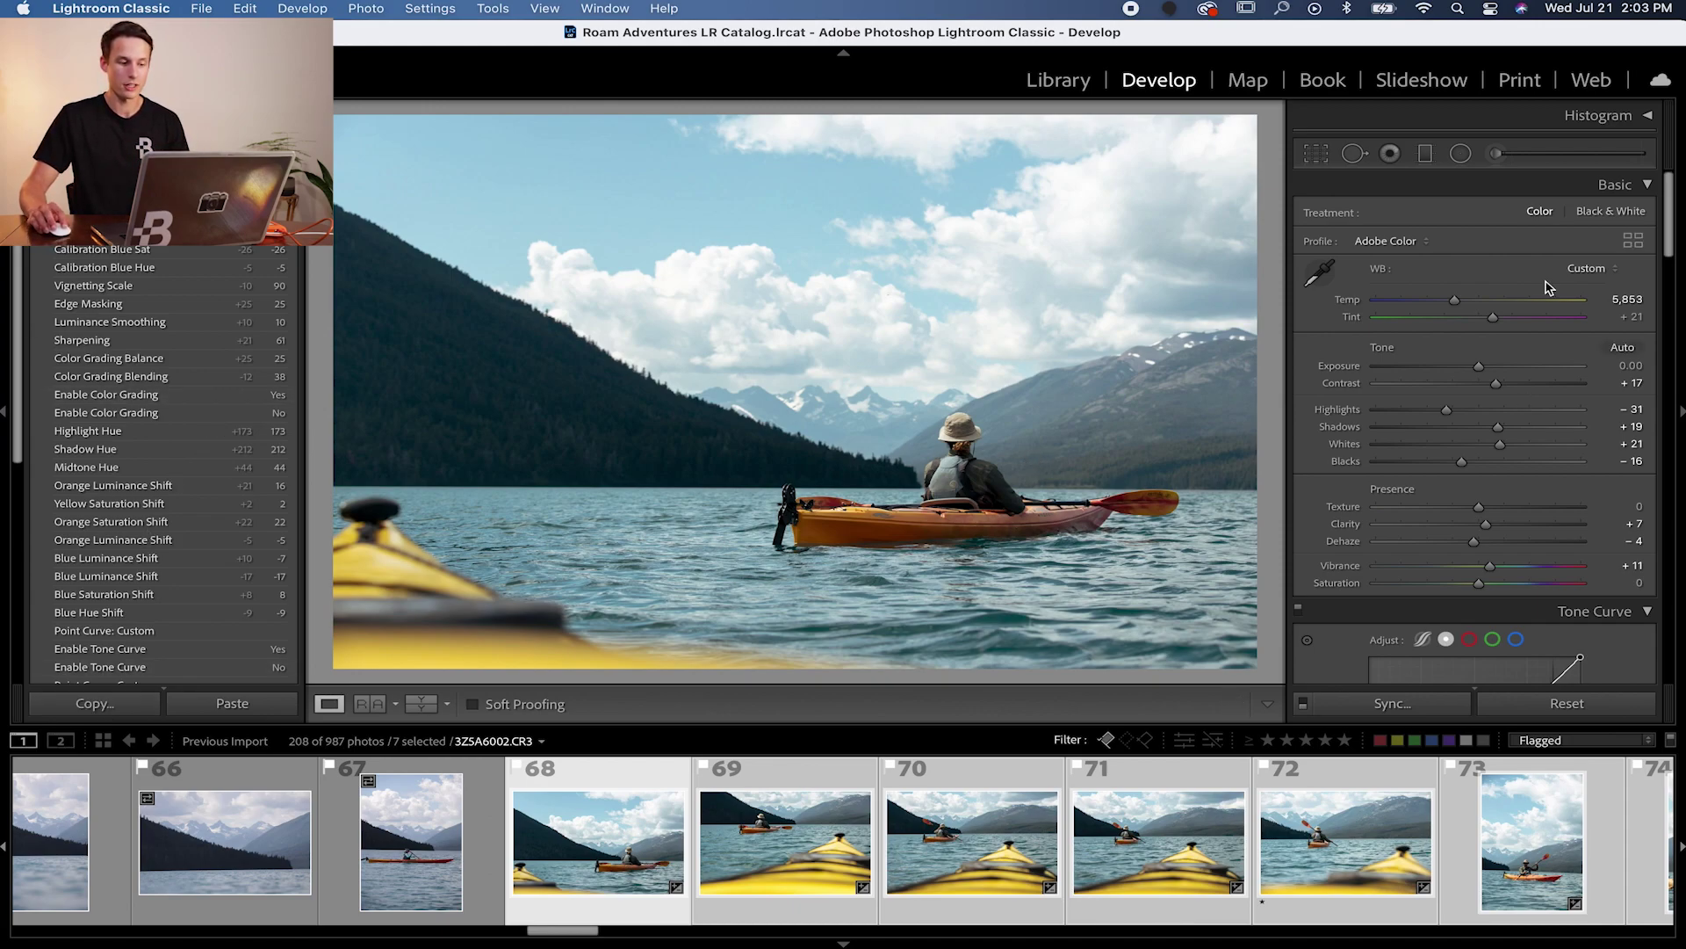
click(641, 802)
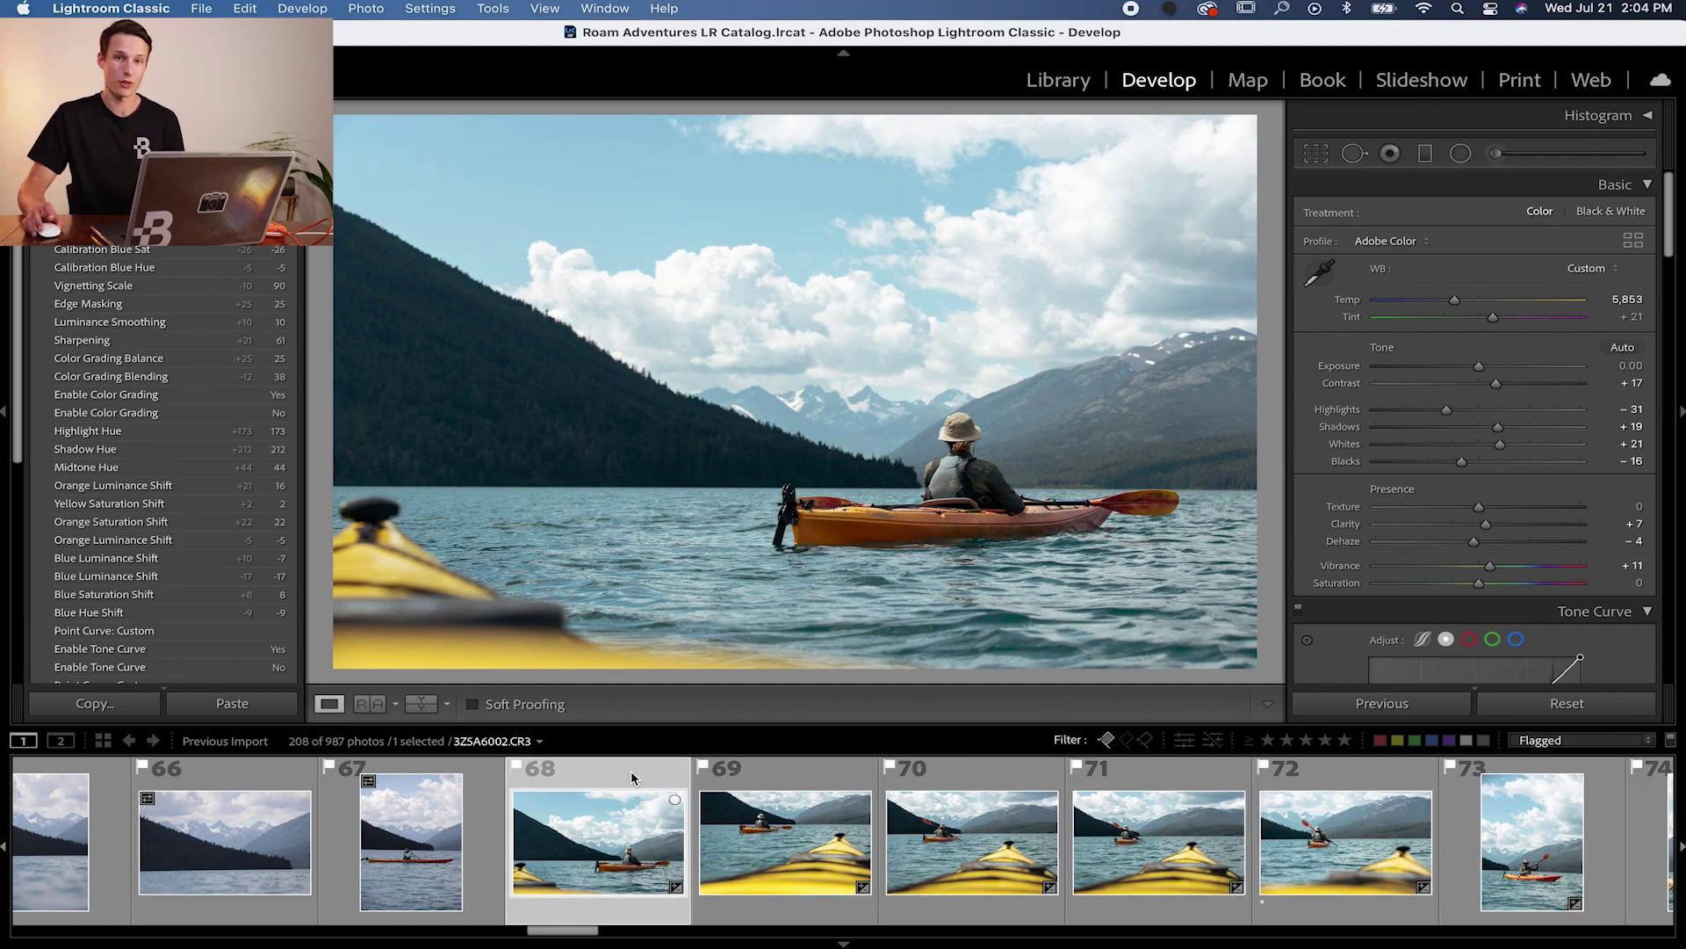
Copy photo 68's develop settings to the clipboard through the Copy Settings dialog.
click(68, 703)
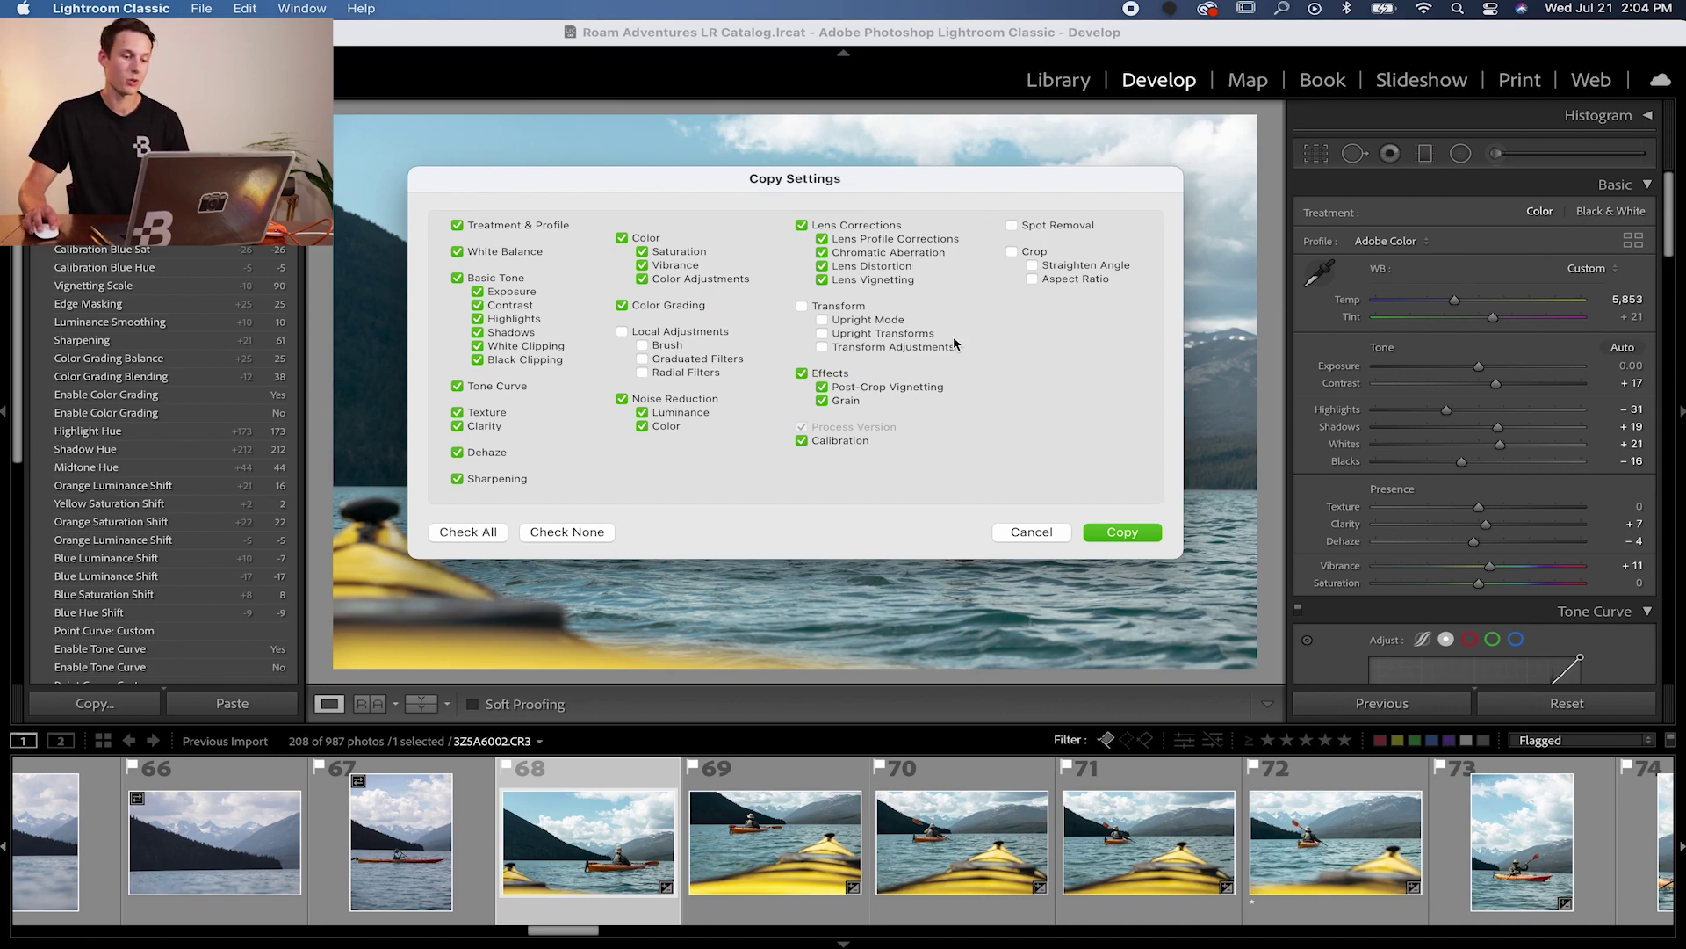
click(1122, 534)
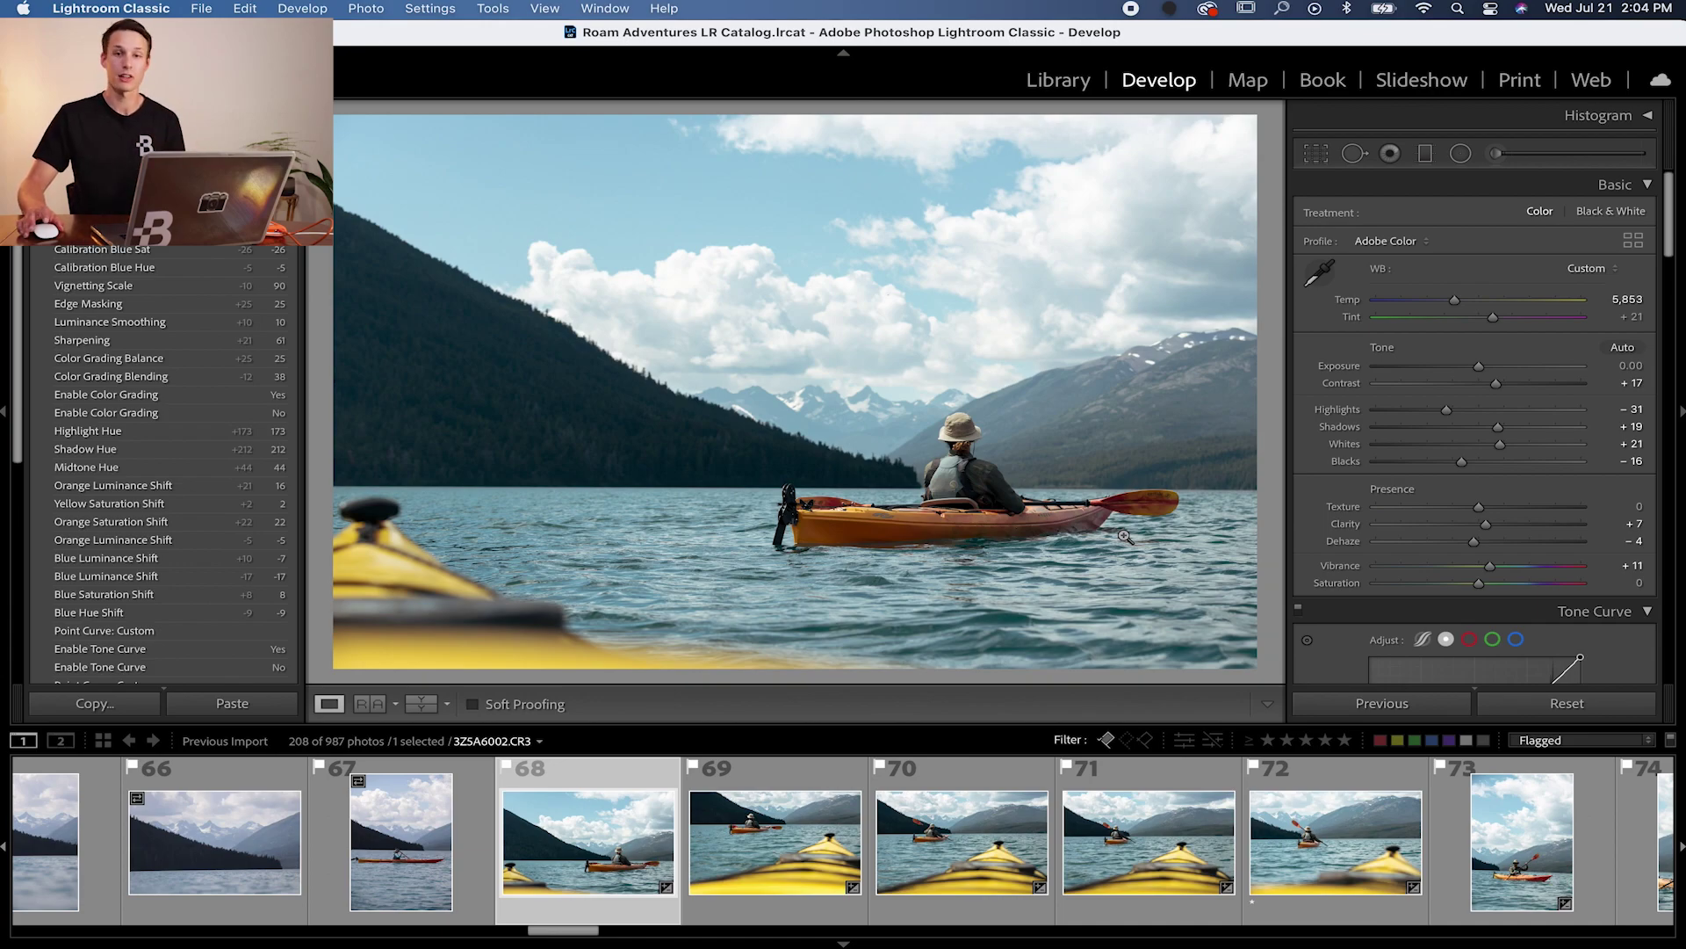
Scroll the filmstrip to photo 64 and paste the copied kayak settings onto it.
scroll(761, 839, left, 8)
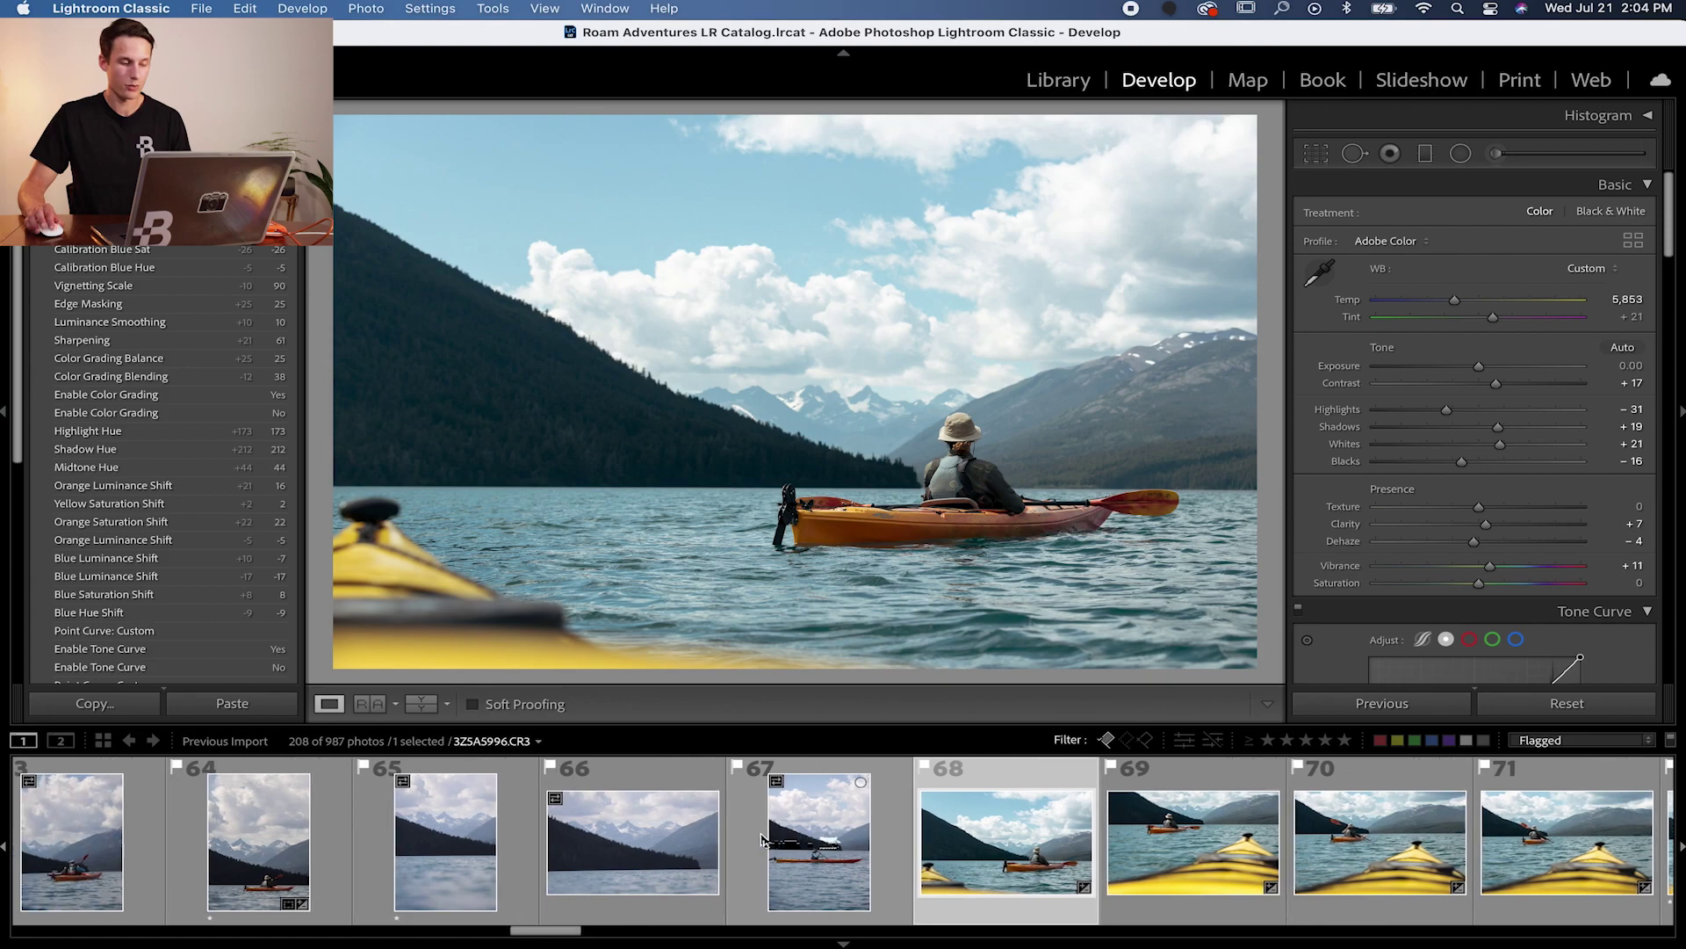
scroll(760, 838, left, 2)
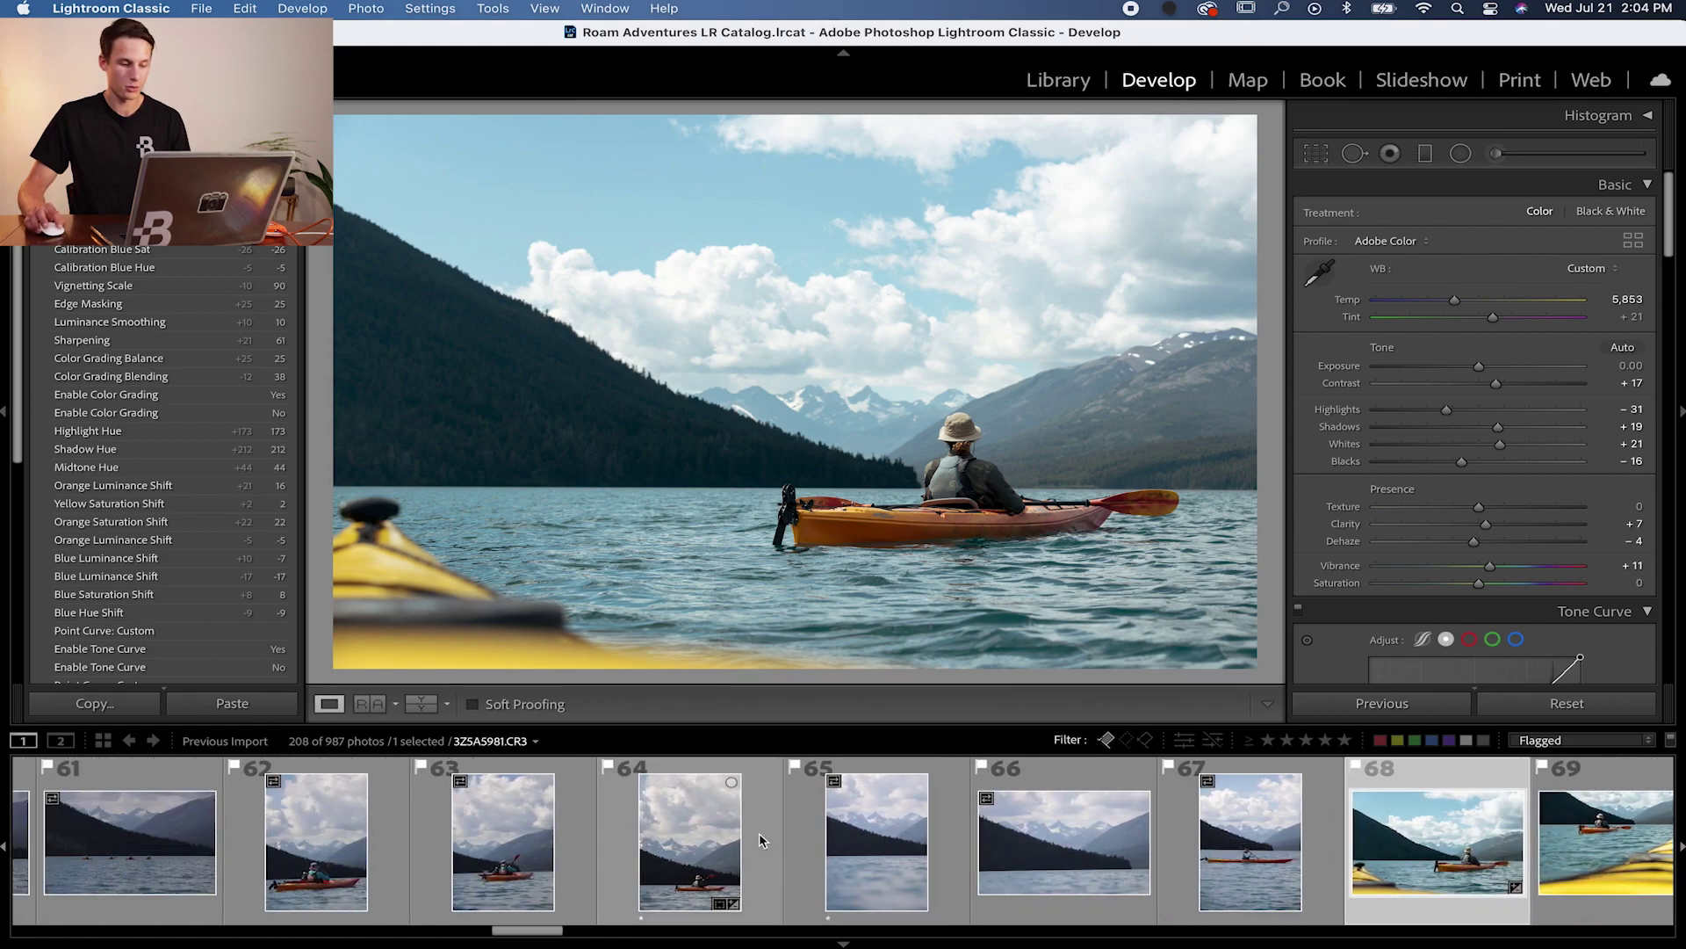
click(686, 850)
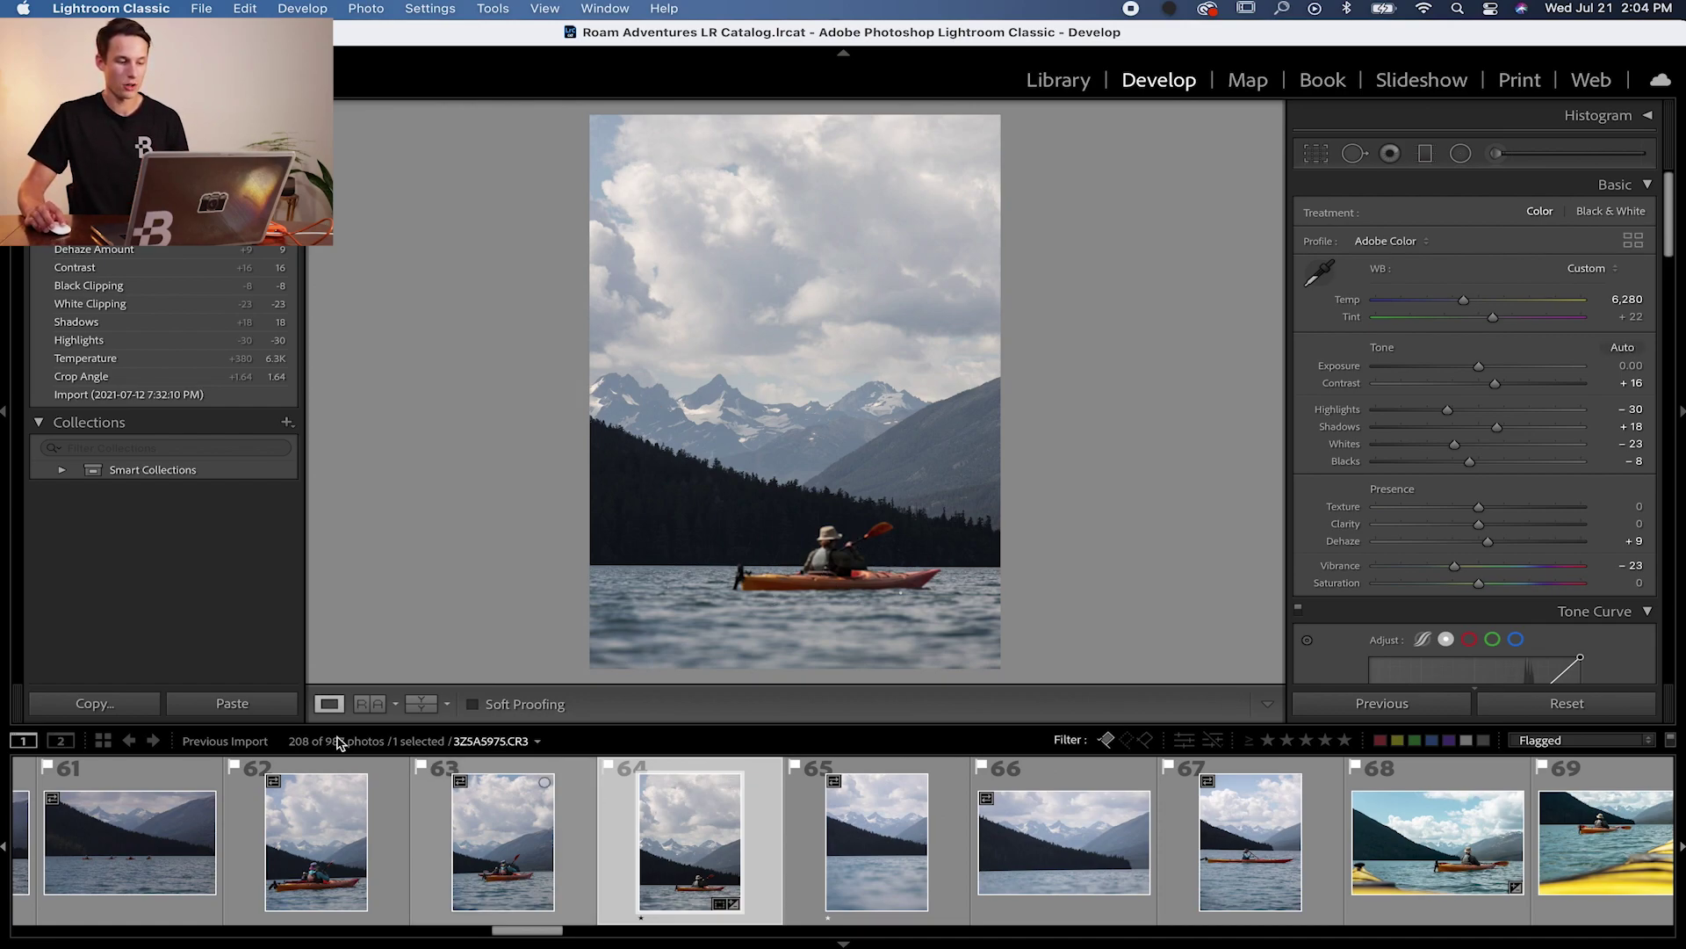
click(244, 707)
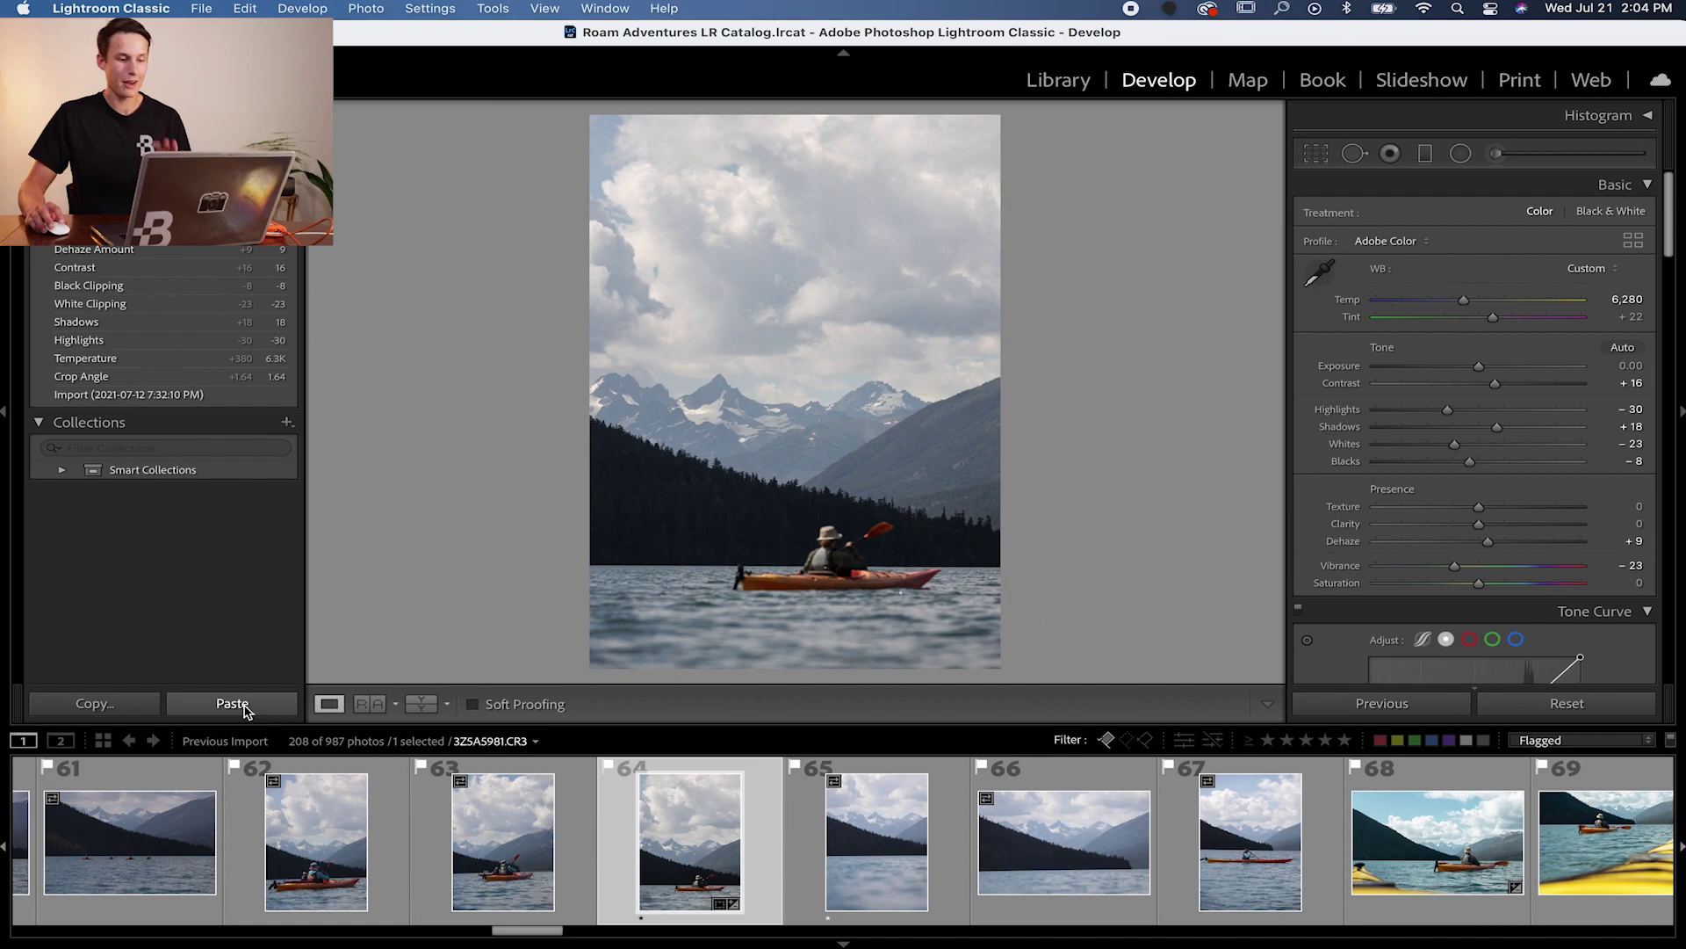
click(252, 696)
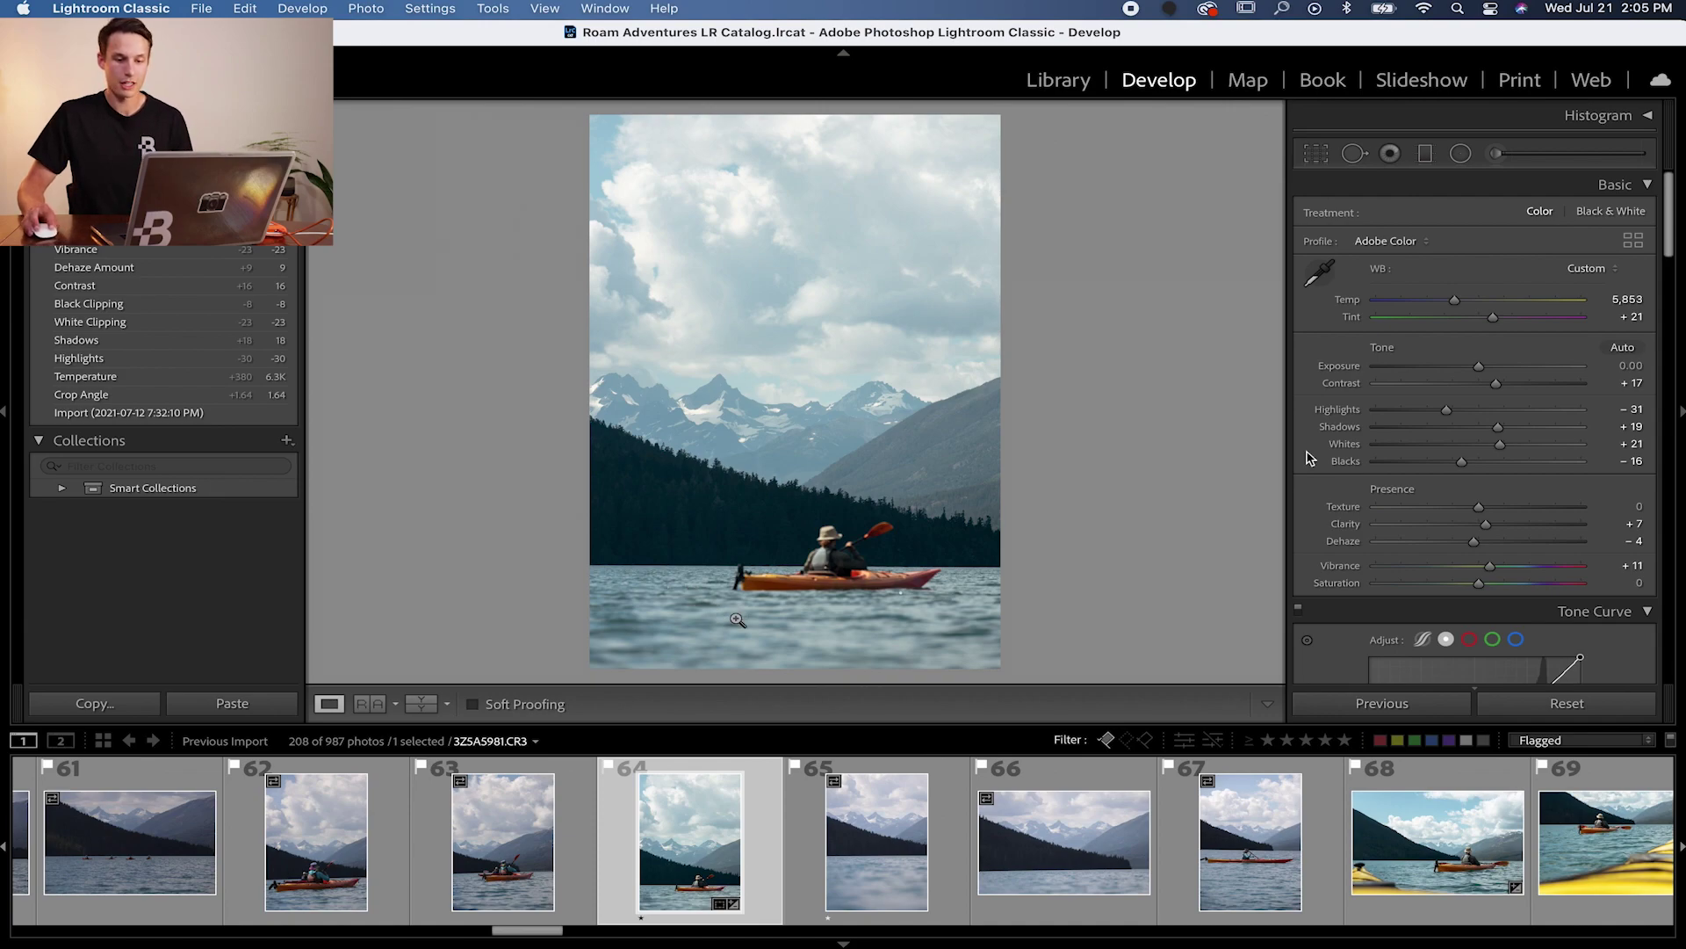
Retune photo 64 to Contrast +30, Highlights −41, Shadows +30, Dehaze +6, Vibrance +26.
drag(1483, 422, 1509, 383)
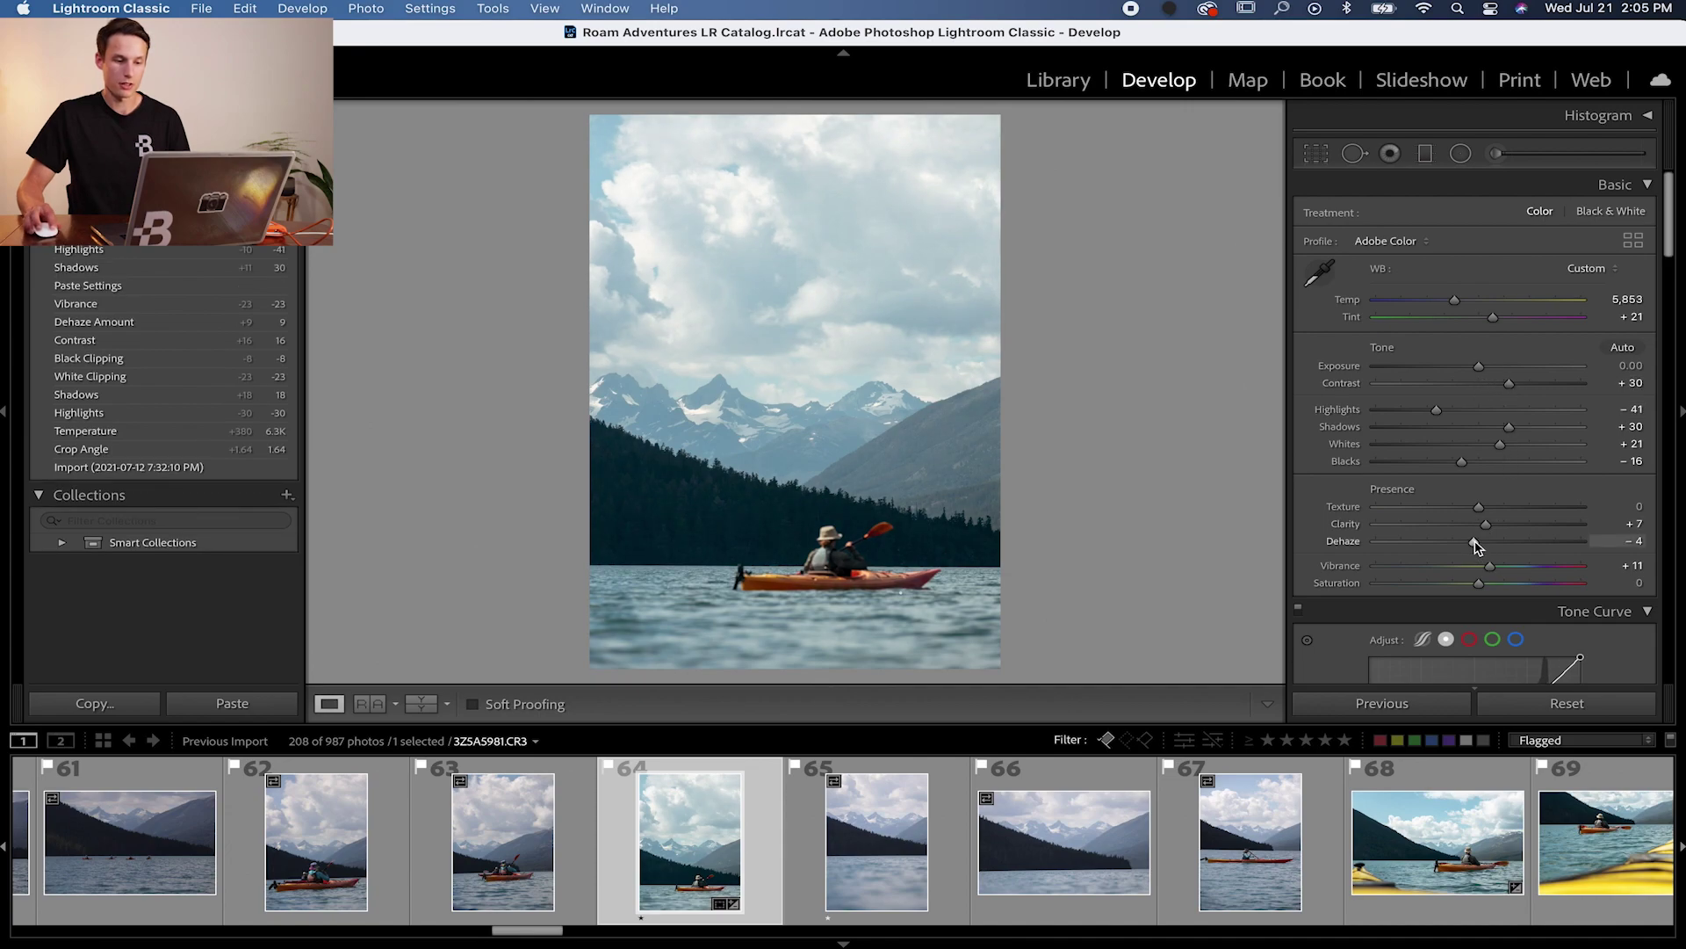
drag(1489, 566, 1506, 569)
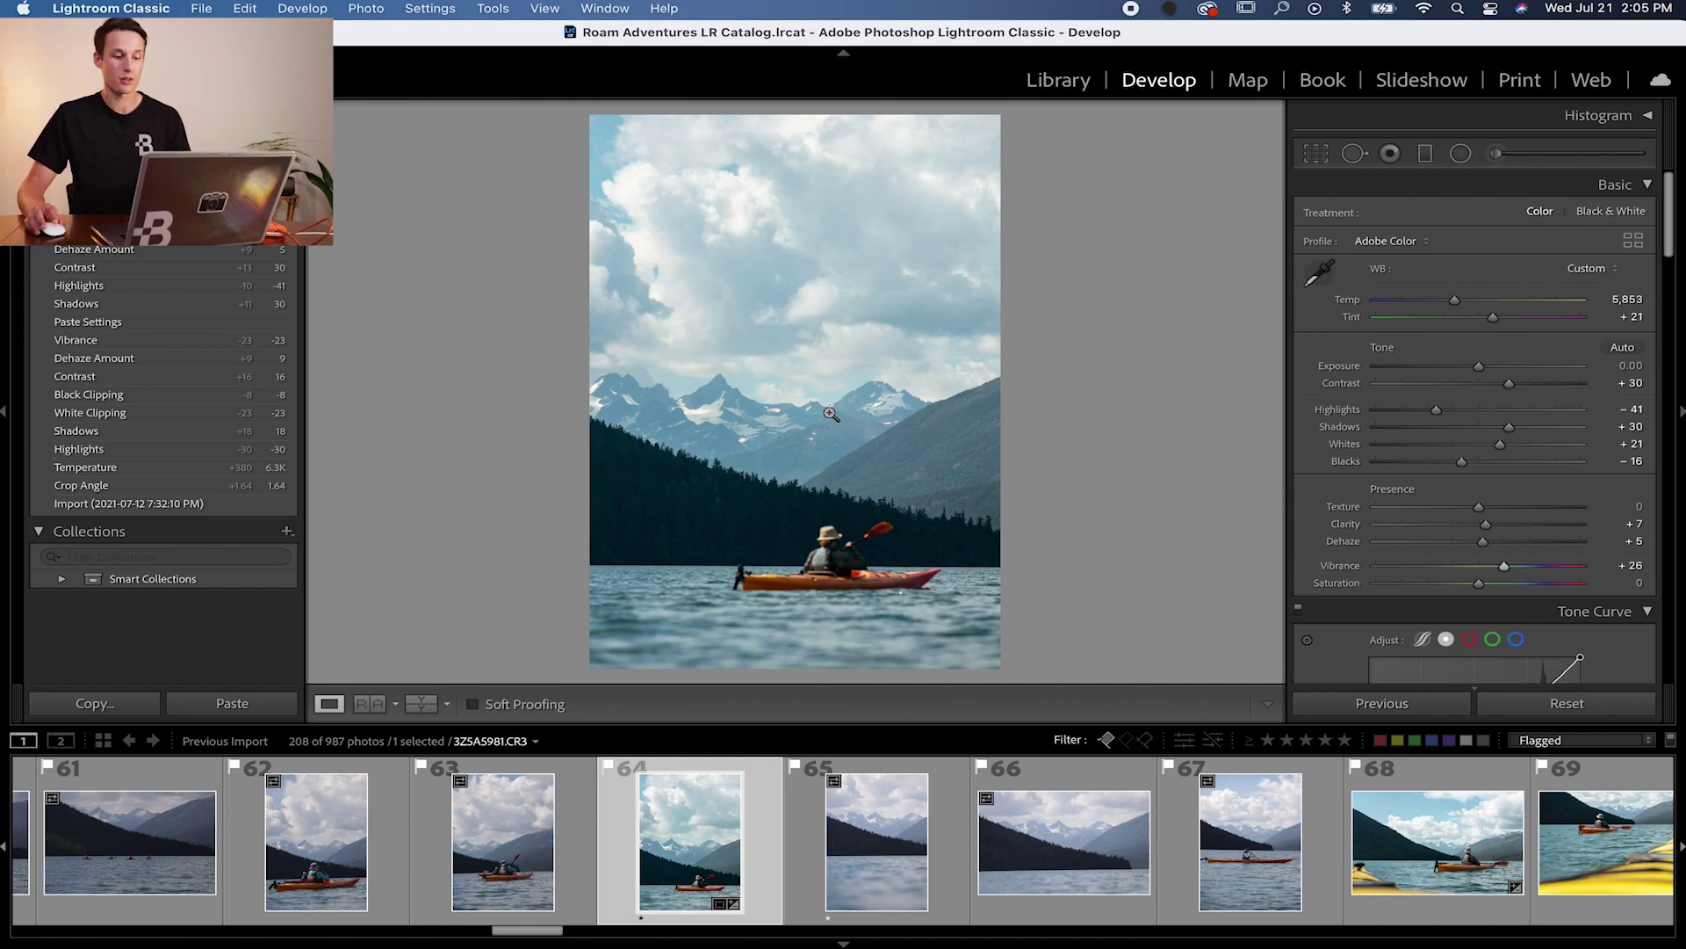
scroll(1335, 840, down, 3)
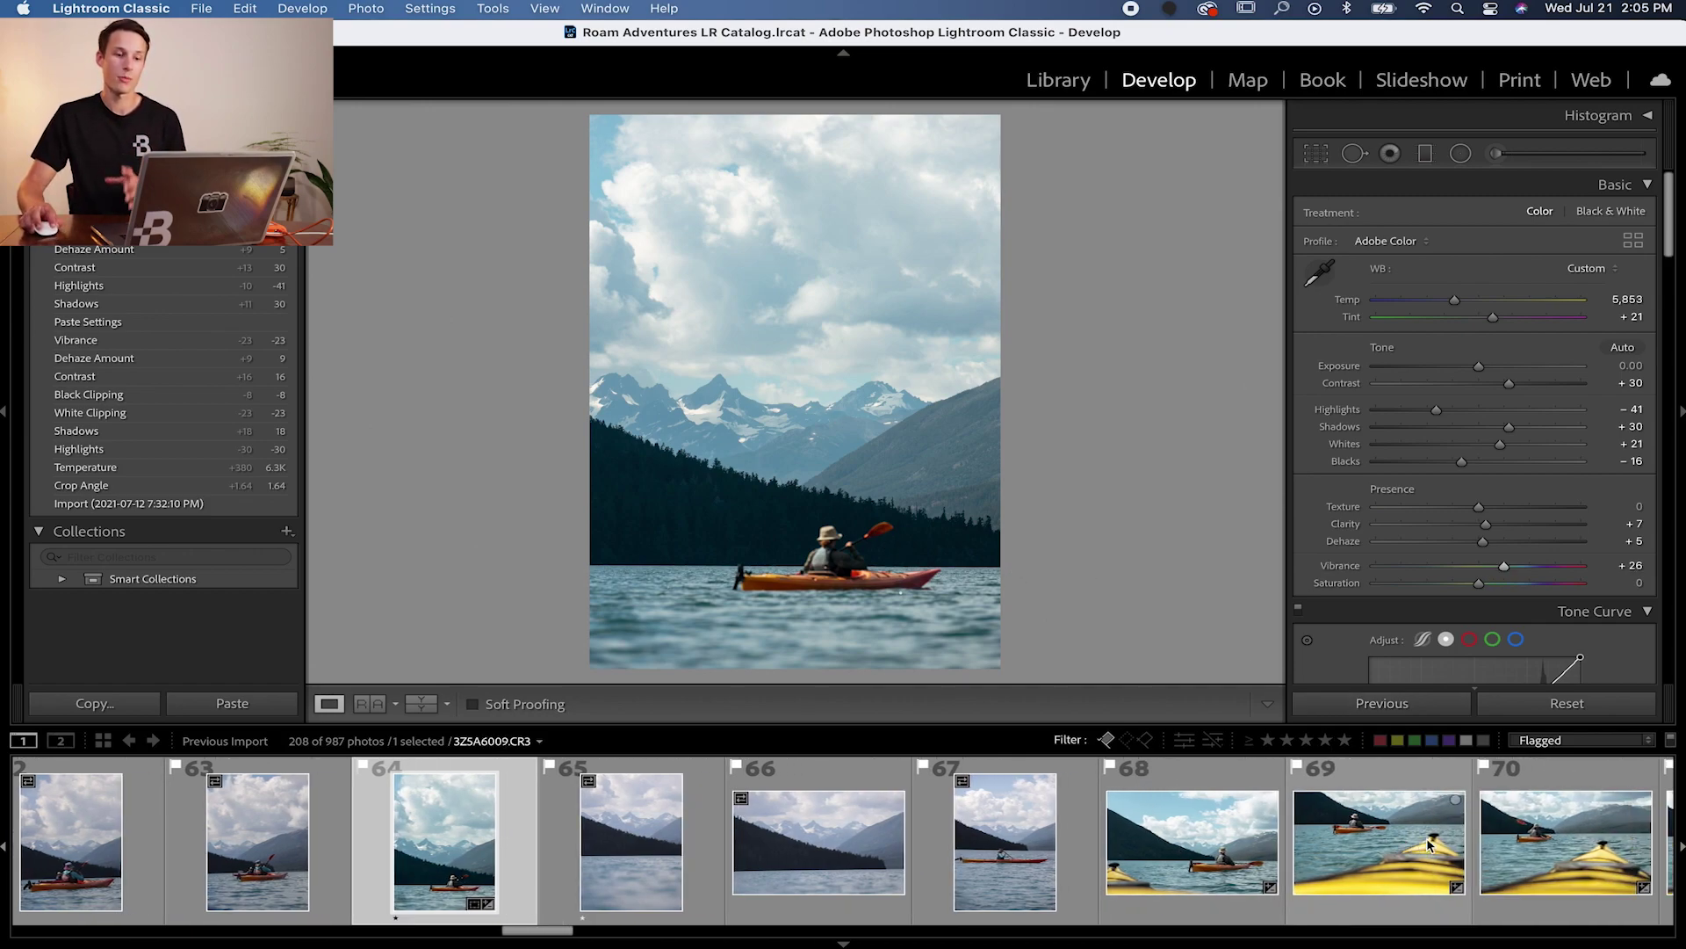
scroll(1300, 838, up, 1)
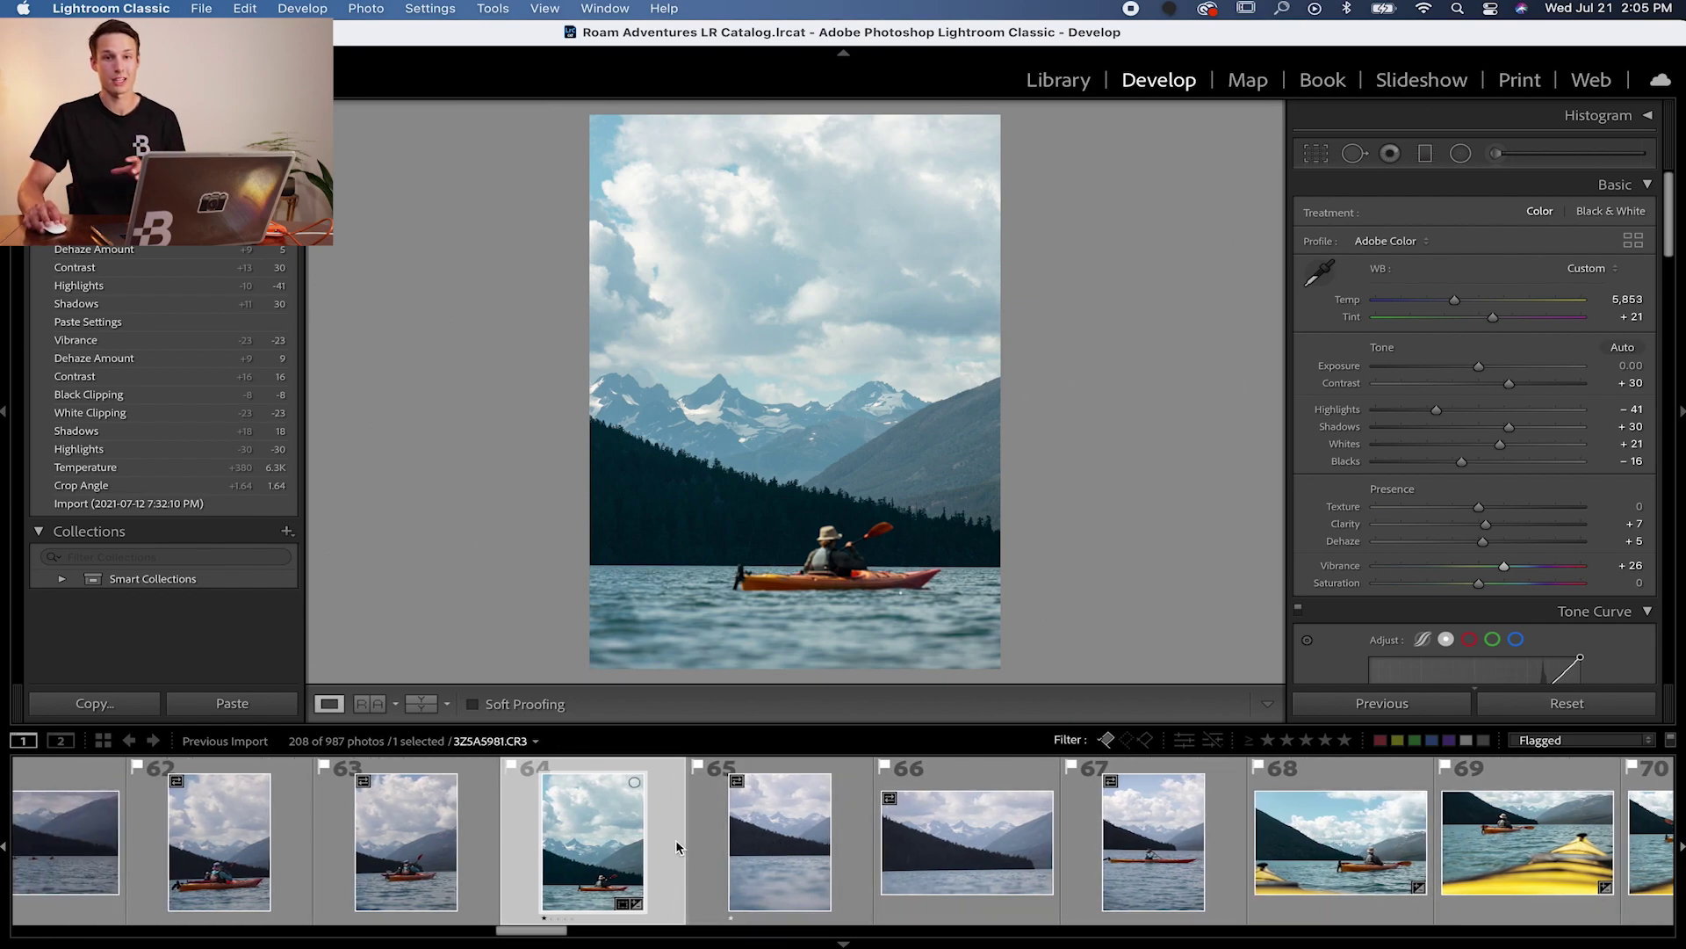